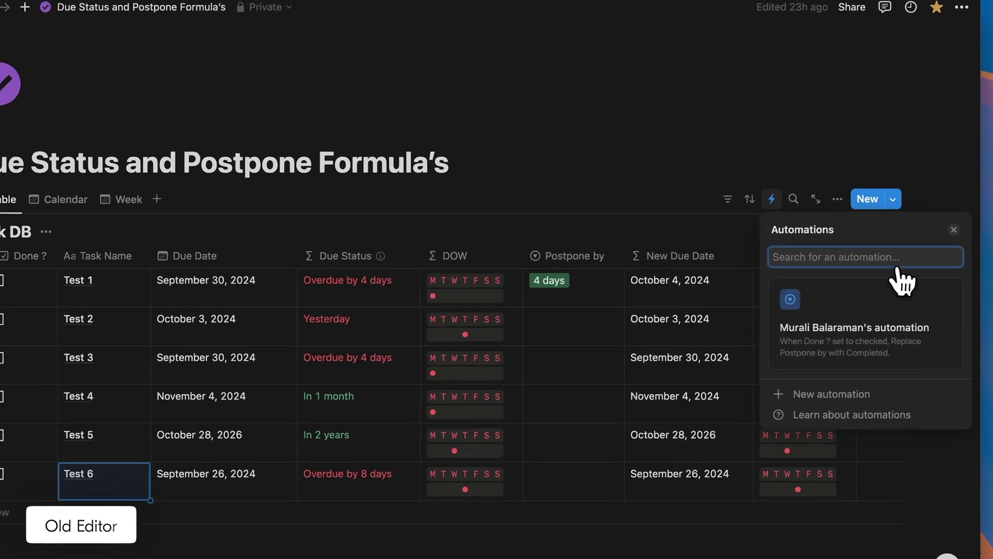
Open the Task DB's existing Done-checked / Postpone-by automation for editing.
{"action": "left_click", "coordinate": [938, 322]}
{"action": "left_click", "coordinate": [853, 366]}
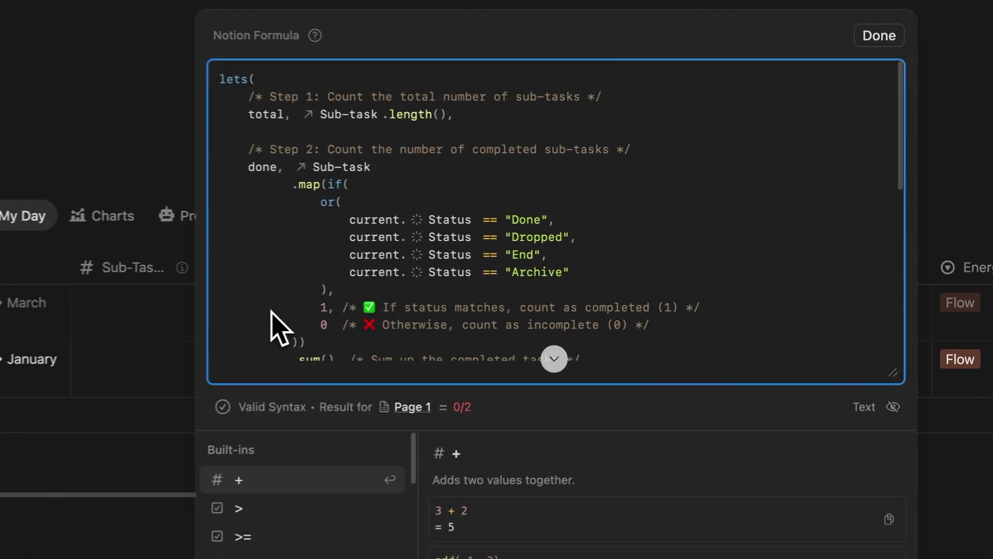
Read through the sub-task progress formula, checking the current variable's details, down to its end.
{"action": "scroll", "coordinate": [256, 293], "scroll_direction": "down", "scroll_amount": 3}
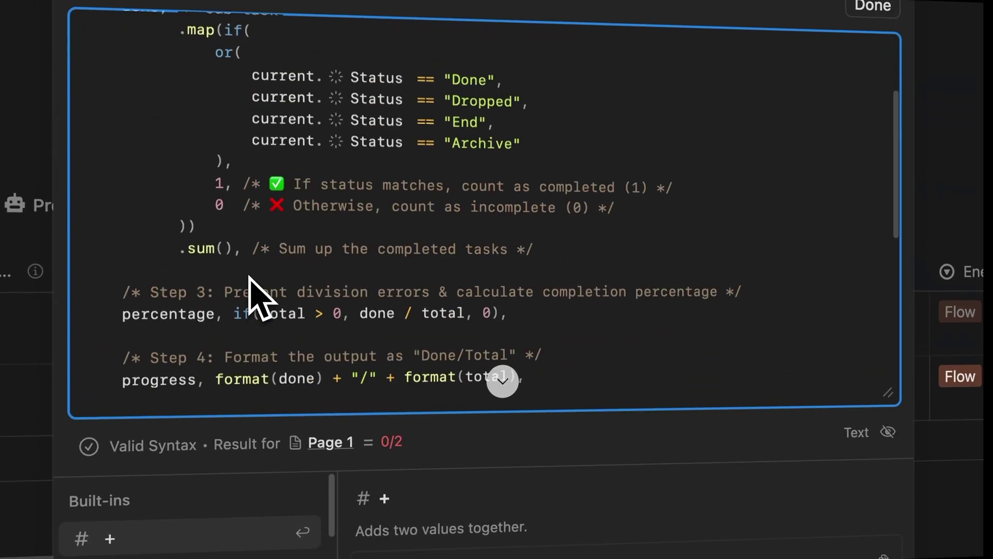
{"action": "scroll", "coordinate": [255, 295], "scroll_direction": "down", "scroll_amount": 4}
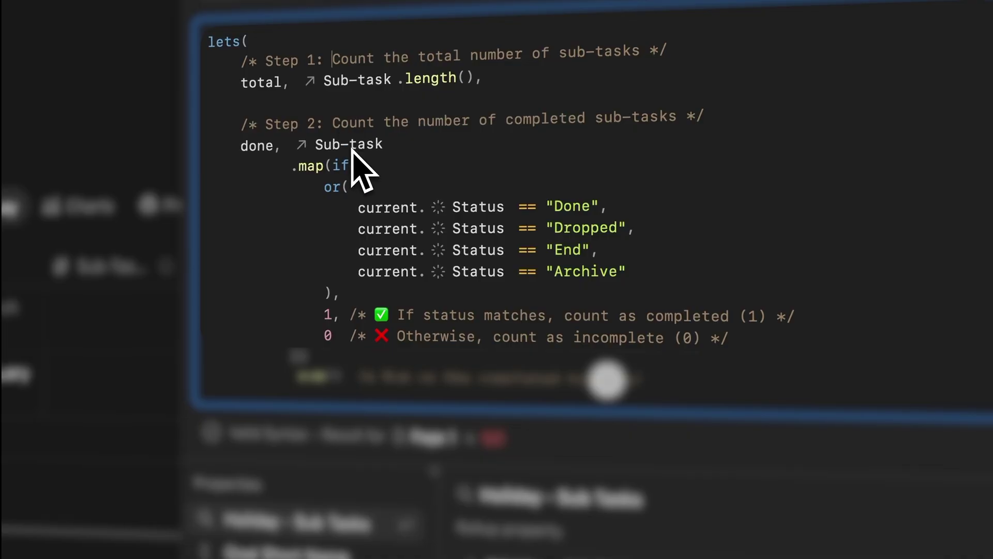
{"action": "left_click", "coordinate": [353, 217]}
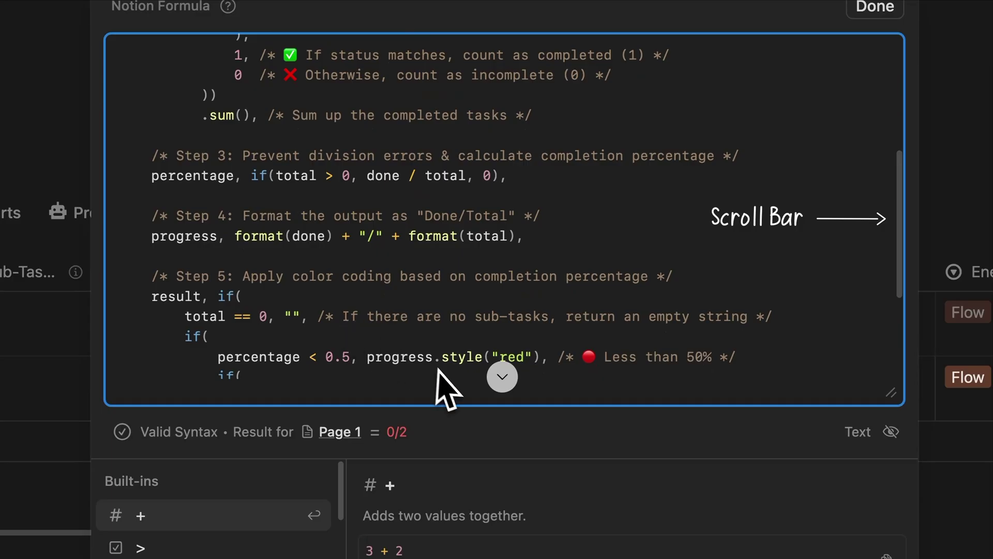
{"action": "left_click", "coordinate": [503, 378]}
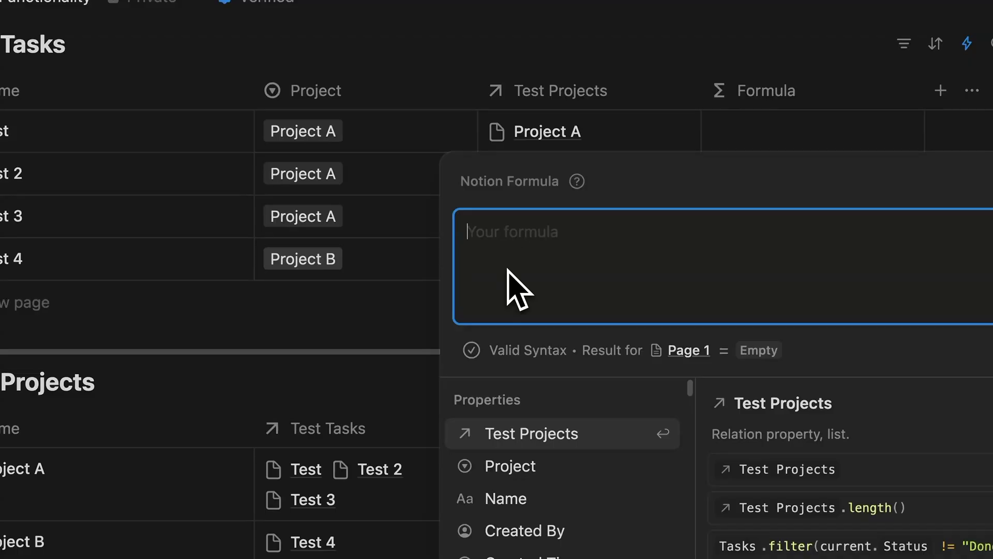
Type lines 1–17 into the formula box, then delete the long formula's closing bracket to show syntax errors.
{"action": "type", "text": "1 2 3 4 5 6 7 8 9 10 11 12 13 14 15 1"}
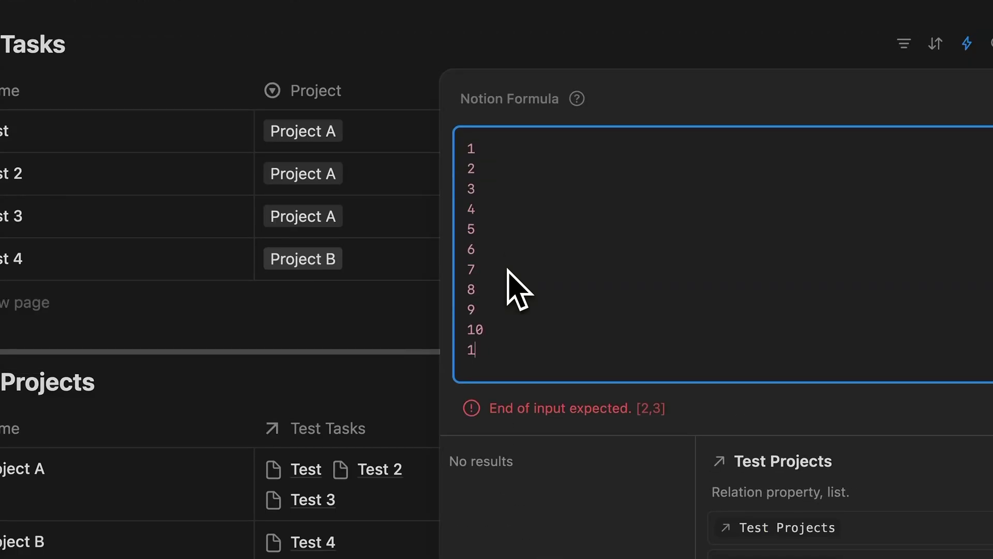
{"action": "type", "text": "6 17"}
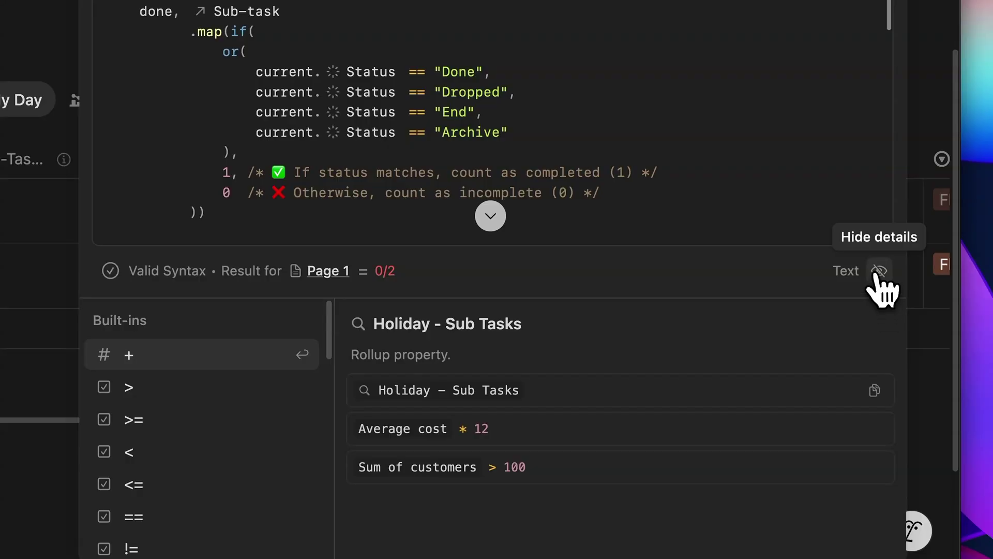
{"action": "left_click", "coordinate": [138, 215]}
{"action": "key", "text": "BackSpace"}
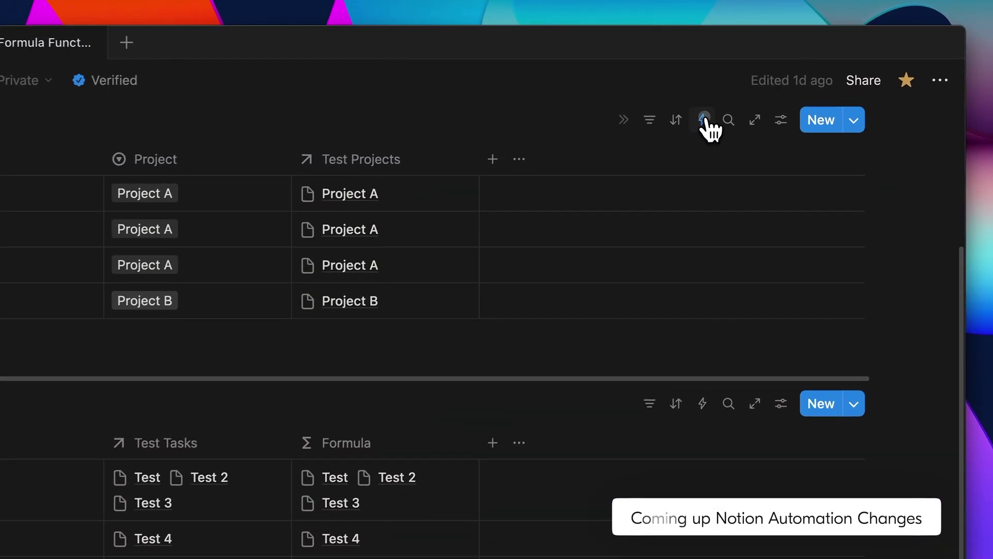
{"action": "left_click", "coordinate": [794, 98]}
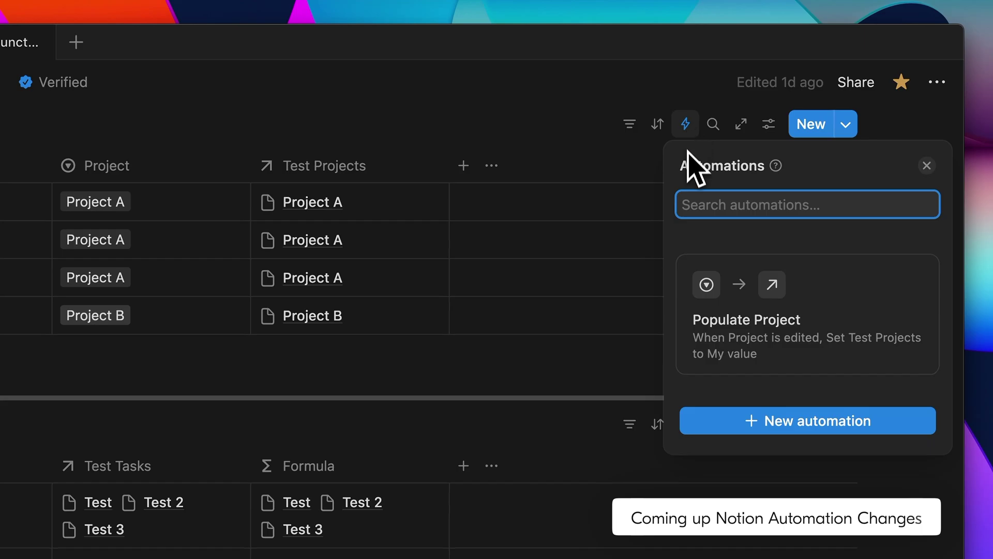
{"action": "mouse_move", "coordinate": [722, 337]}
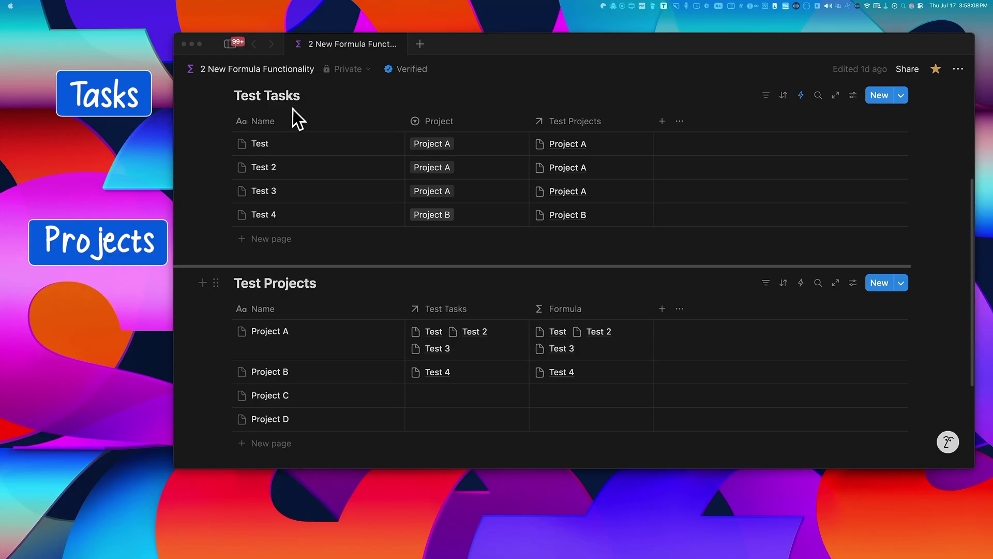
Set the tasks' Project values, correcting Test 2 from Project B back to Project A.
{"action": "scroll", "coordinate": [291, 113], "scroll_direction": "down", "scroll_amount": 3}
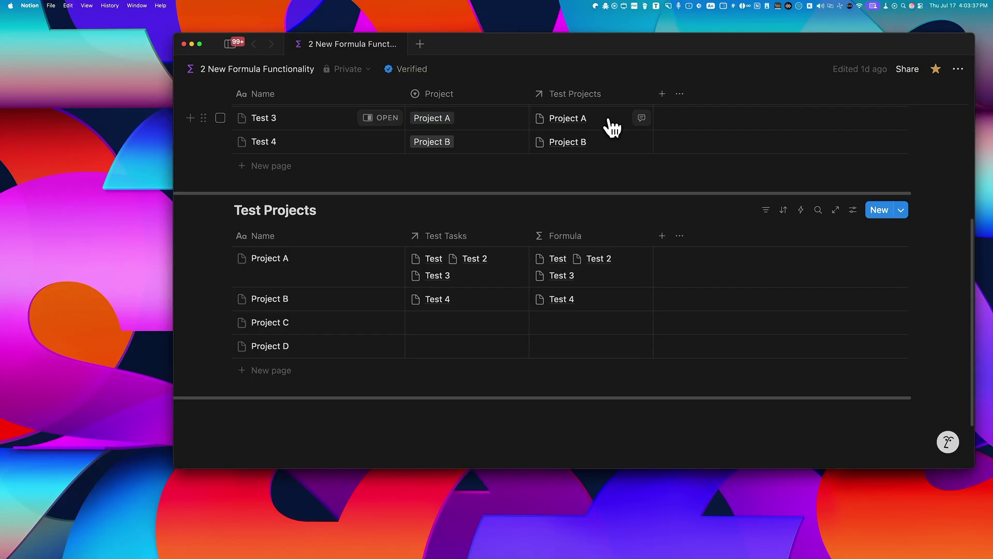
{"action": "left_click", "coordinate": [611, 125]}
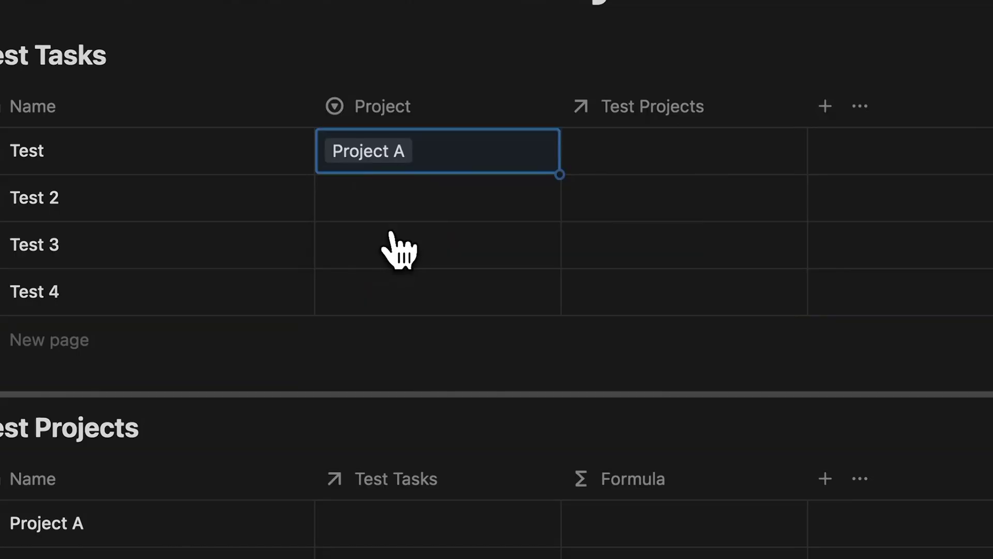
{"action": "left_click", "coordinate": [375, 199]}
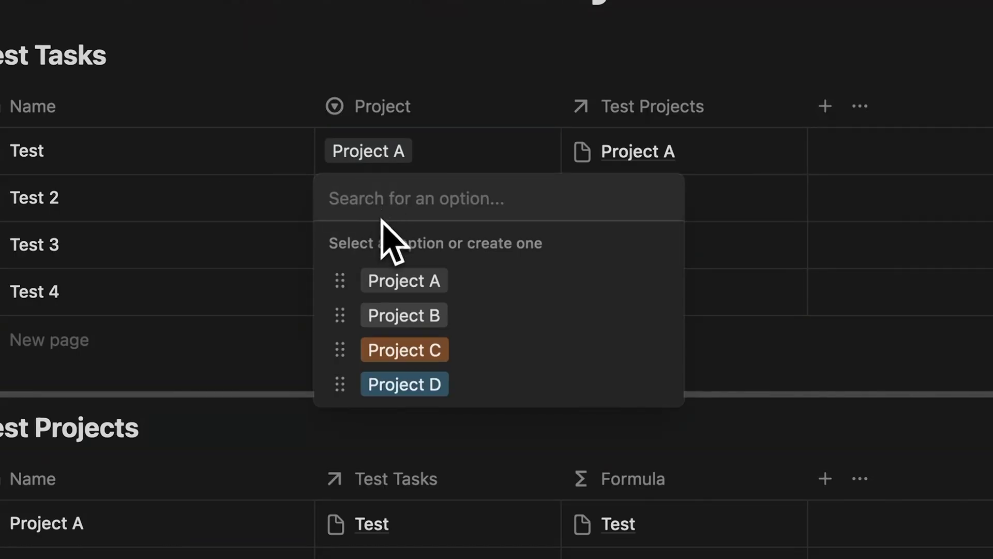
{"action": "left_click", "coordinate": [405, 313]}
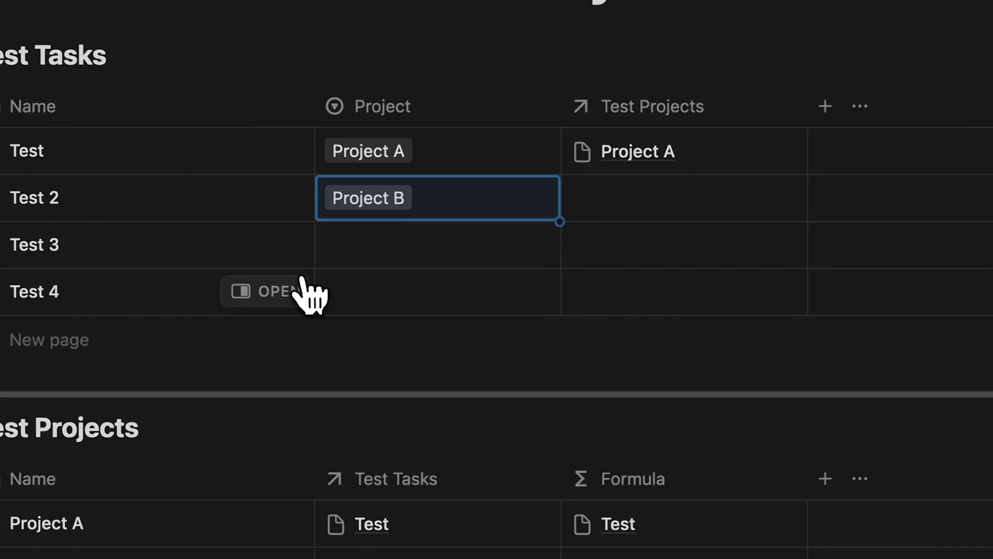
{"action": "left_click", "coordinate": [445, 204]}
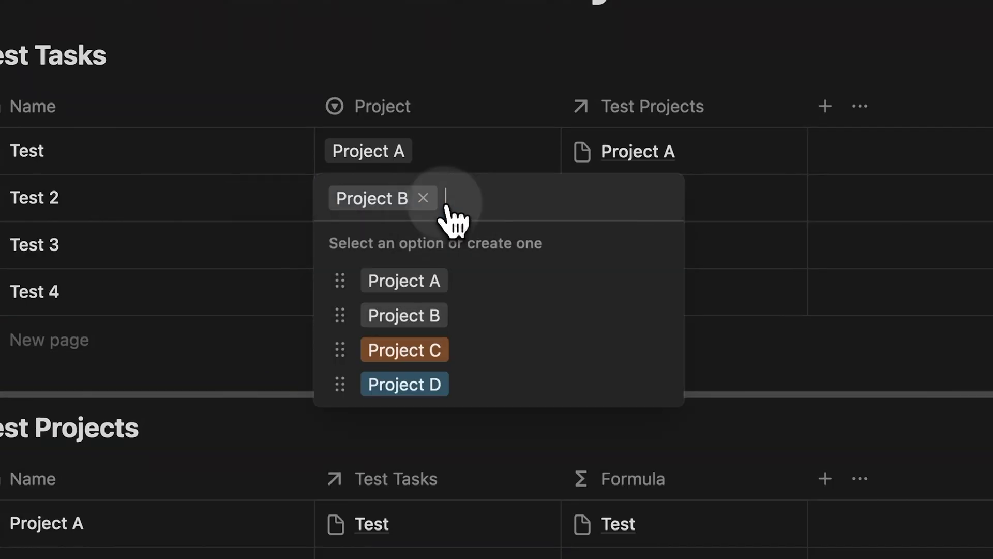
{"action": "left_click", "coordinate": [441, 282]}
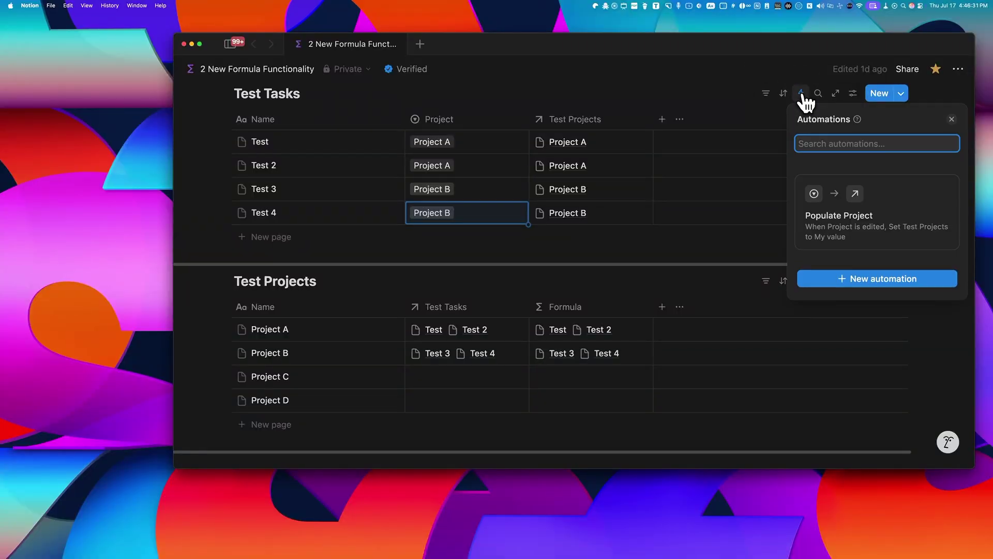
Open the Populate Project automation and review the 'Project is edited' trigger's condition choices.
{"action": "left_click", "coordinate": [836, 222]}
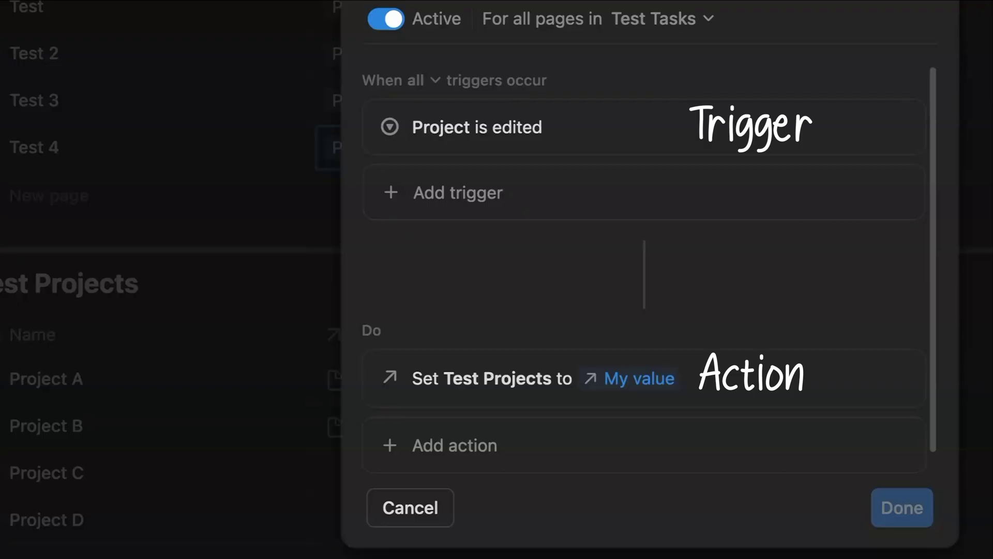
{"action": "left_click", "coordinate": [494, 135]}
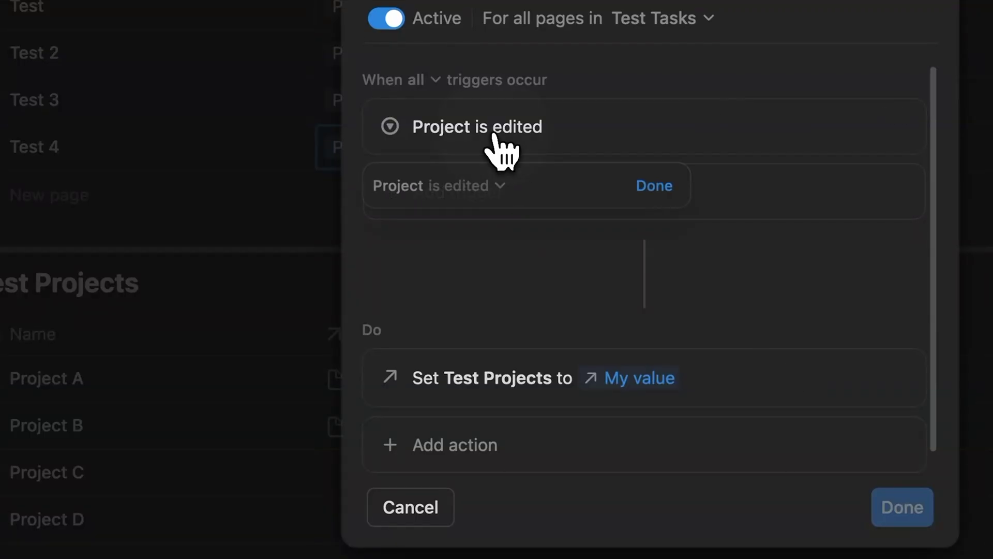
{"action": "left_click", "coordinate": [499, 186]}
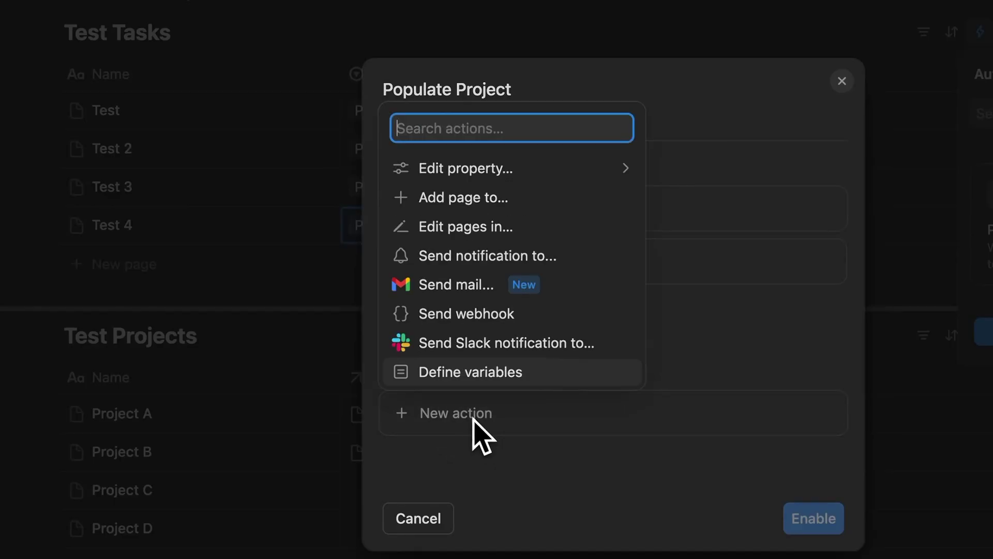
Add an Edit property action replacing Test Projects with Project A, B, C and D, then edit it.
{"action": "left_click", "coordinate": [444, 175]}
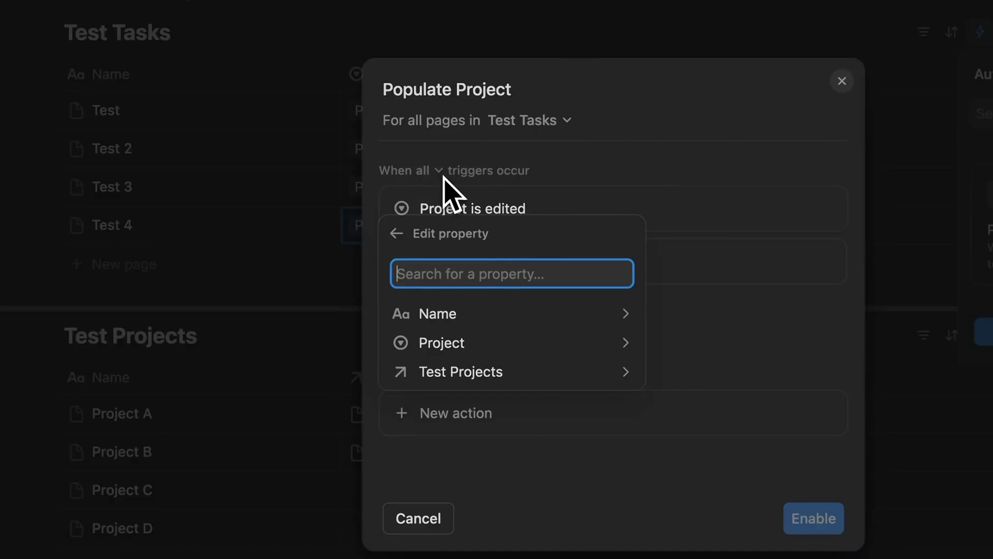
{"action": "left_click", "coordinate": [488, 372]}
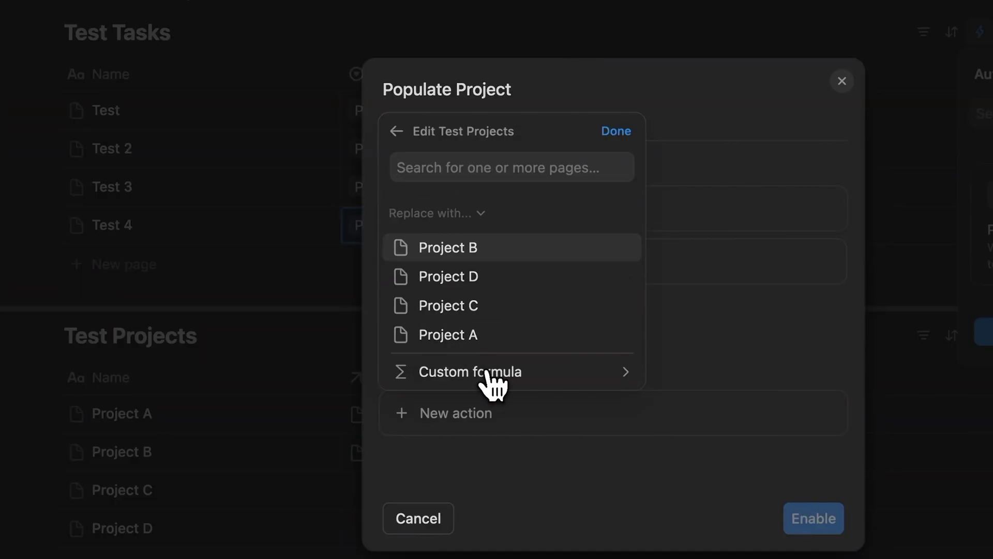
{"action": "left_click", "coordinate": [487, 338]}
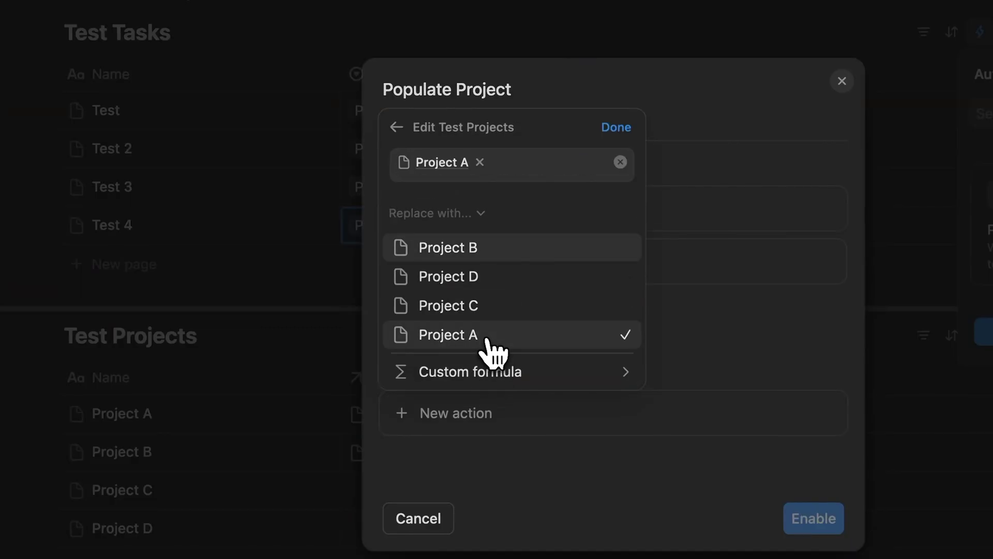
{"action": "left_click", "coordinate": [457, 259]}
{"action": "left_click", "coordinate": [479, 306]}
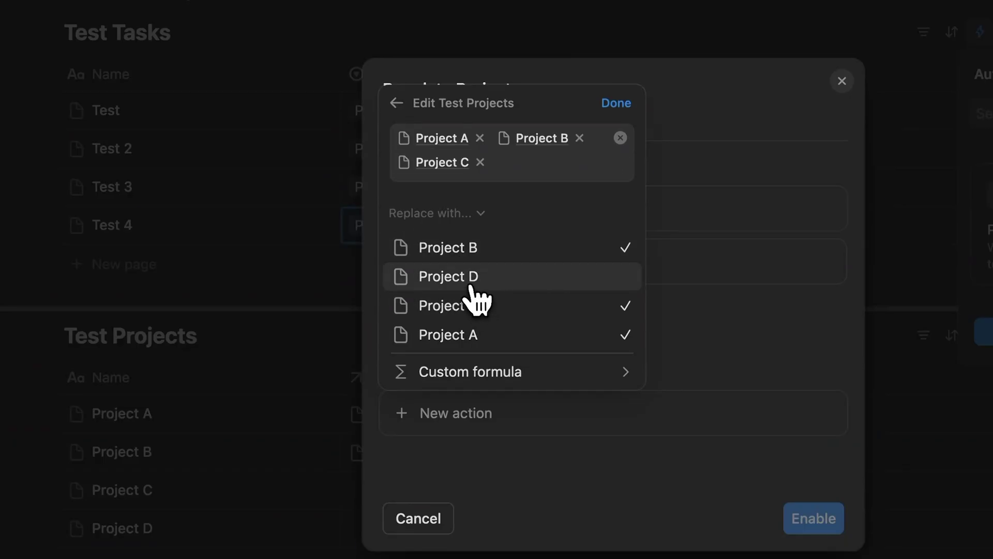
{"action": "left_click", "coordinate": [473, 290]}
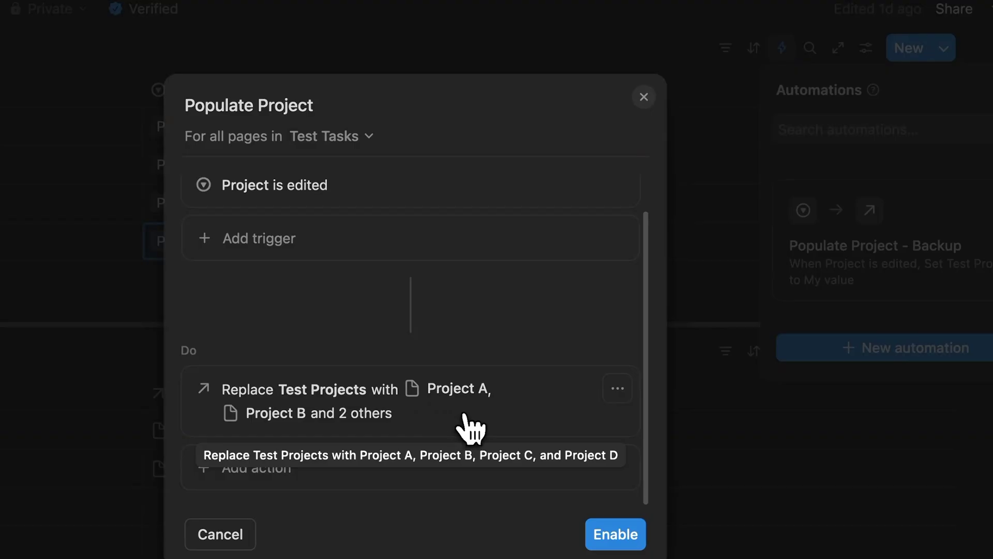
{"action": "left_click", "coordinate": [616, 391]}
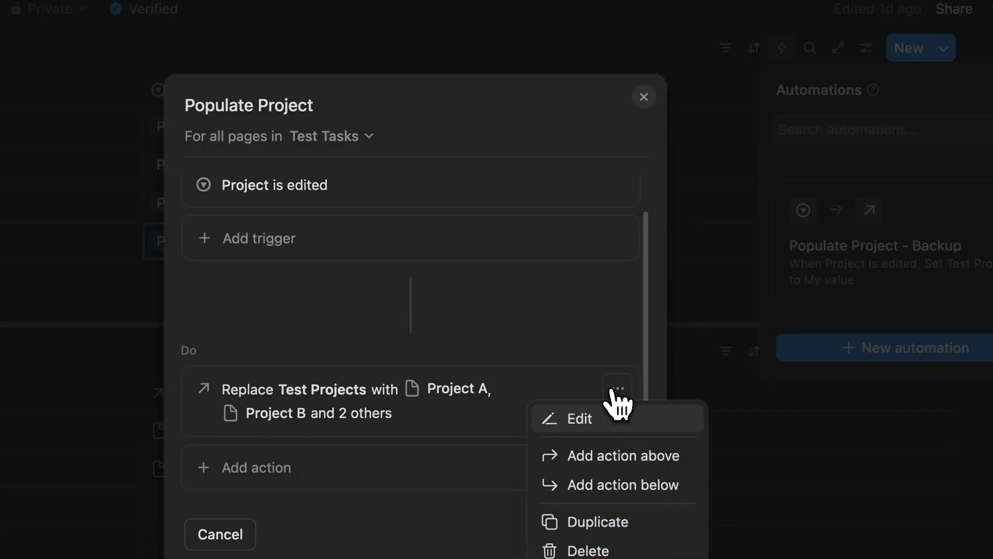
{"action": "left_click", "coordinate": [600, 435]}
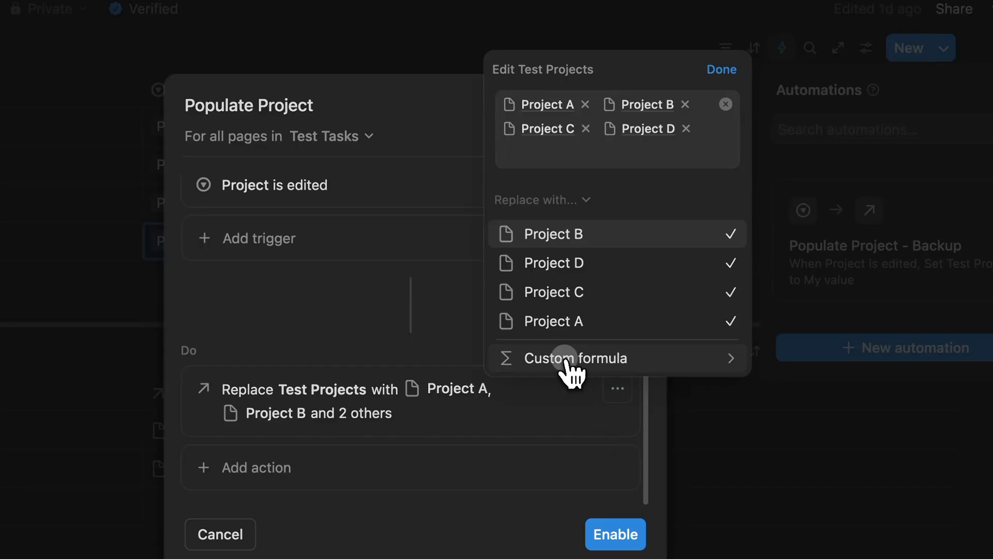
Switch to a custom formula and wrap the project list in lets() as variable p, followed by ifs().
{"action": "left_click", "coordinate": [568, 362]}
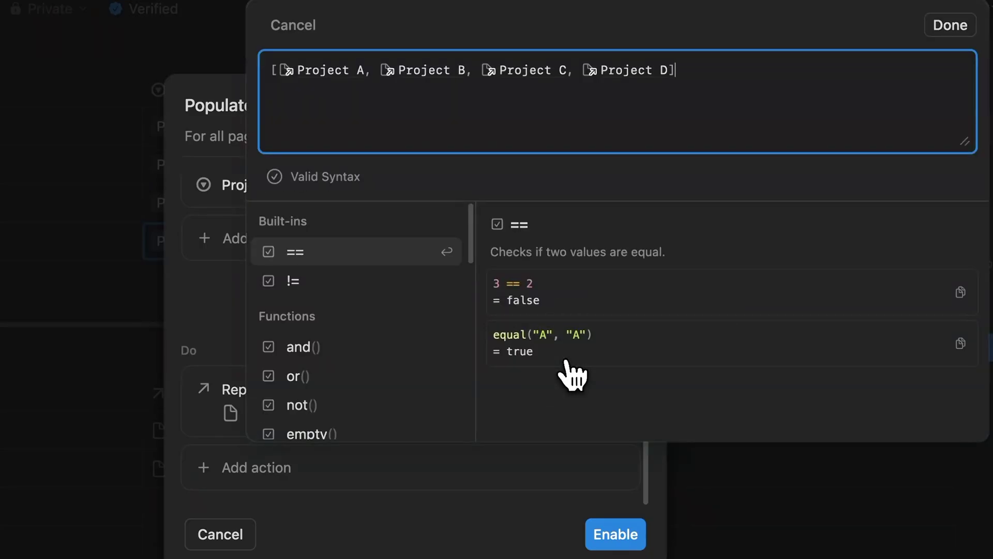
{"action": "left_click", "coordinate": [272, 71]}
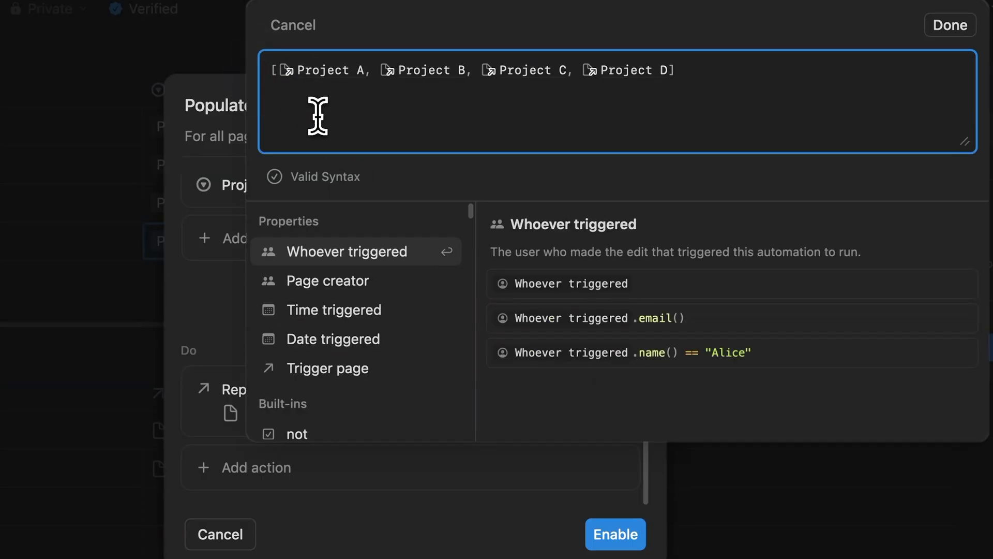
{"action": "key", "text": "Return"}
{"action": "key", "text": "Return"}
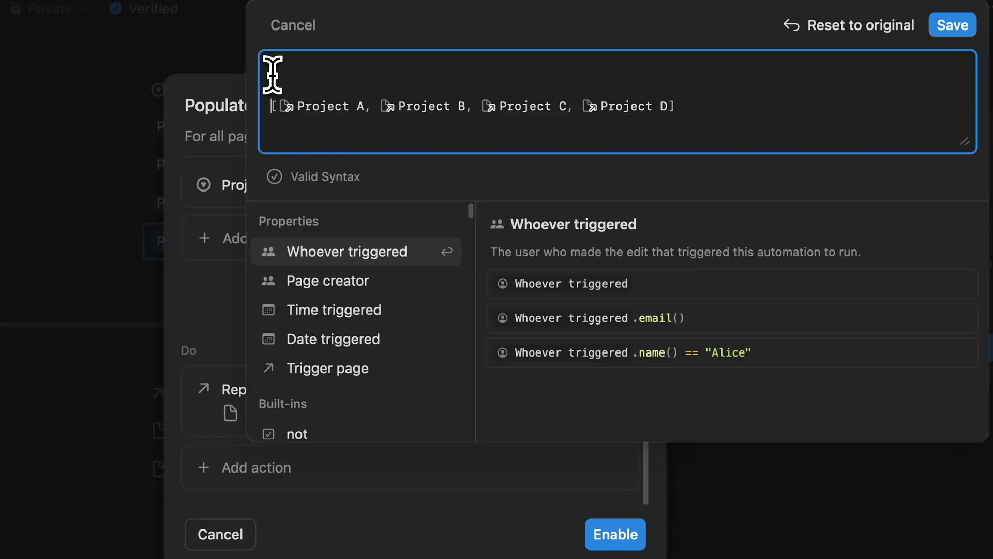
{"action": "key", "text": "Up"}
{"action": "key", "text": "Up"}
{"action": "type", "text": "lets("}
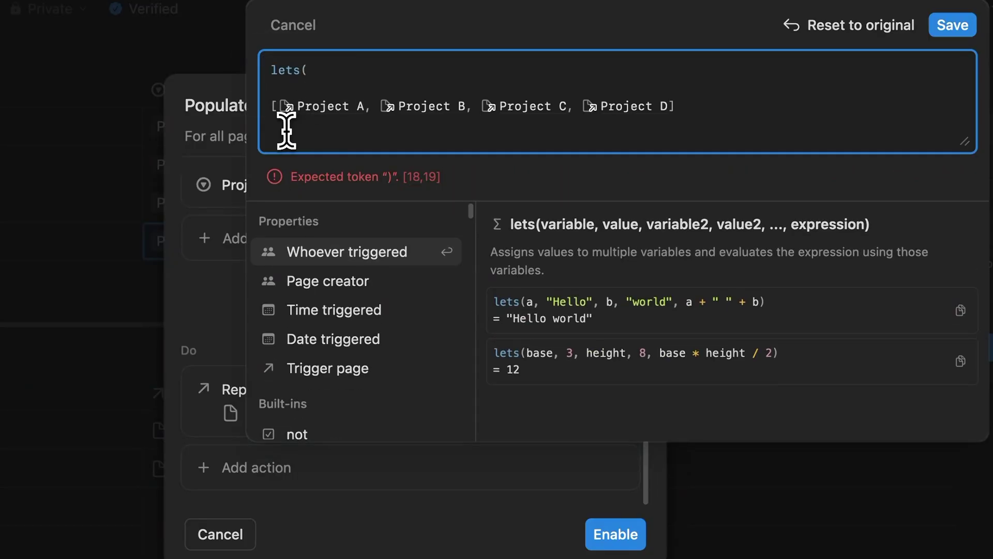
{"action": "key", "text": "Return"}
{"action": "key", "text": "Return"}
{"action": "type", "text": ")"}
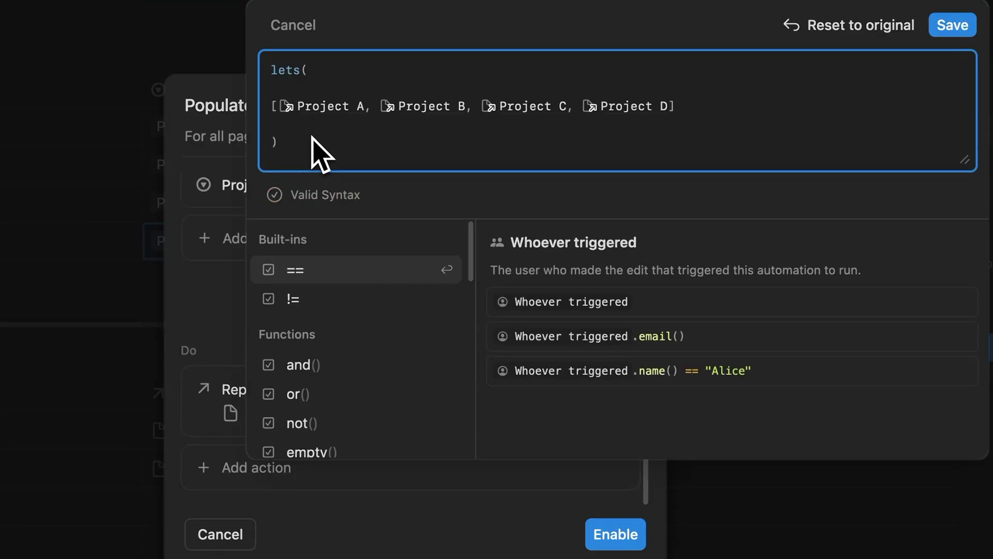
{"action": "left_click", "coordinate": [279, 87]}
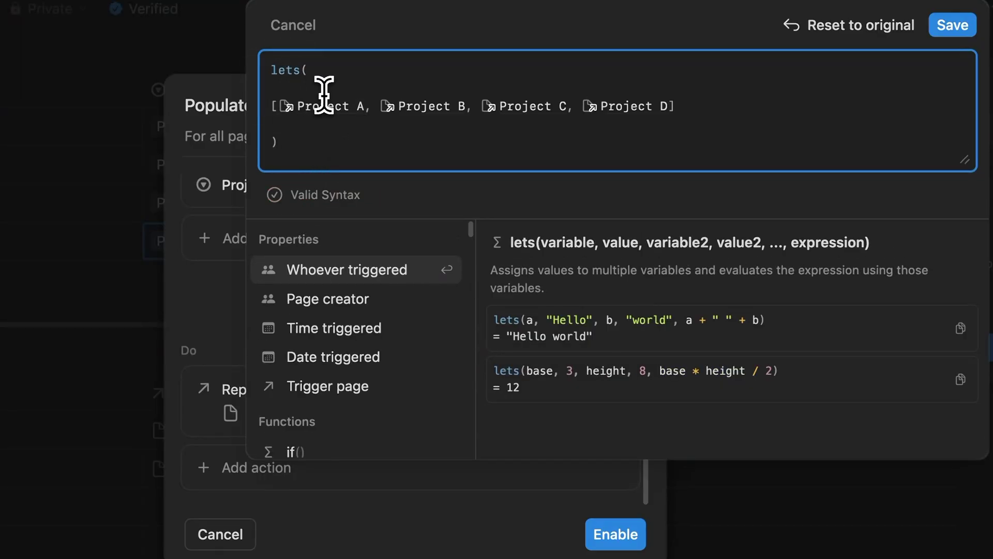
{"action": "type", "text": "p,"}
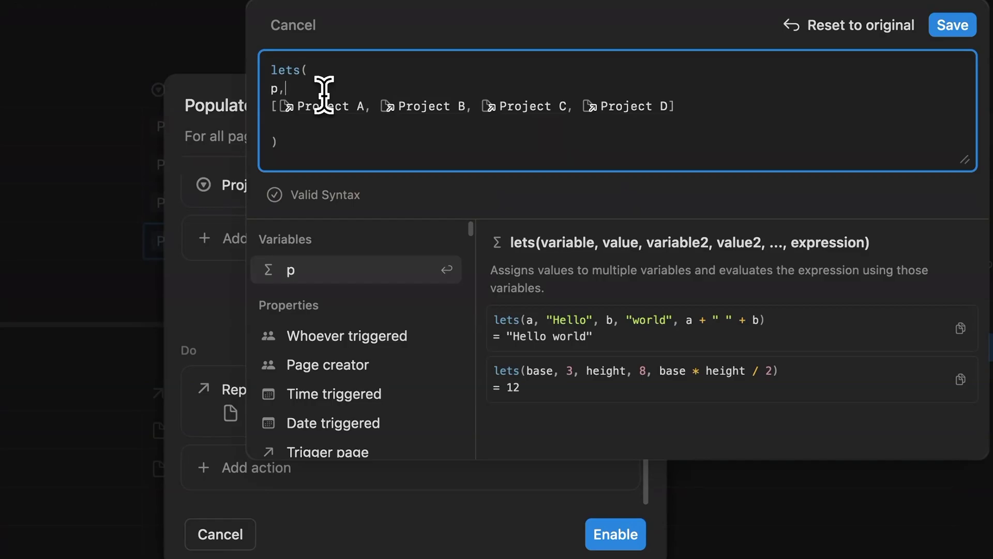
{"action": "left_click", "coordinate": [683, 103]}
{"action": "type", "text": ","}
{"action": "key", "text": "Return"}
{"action": "key", "text": "Return"}
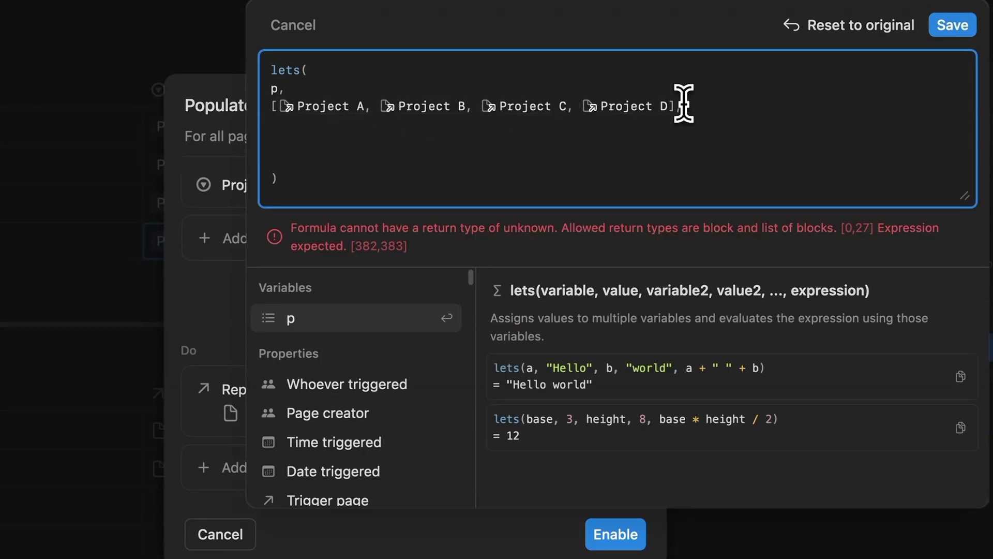
{"action": "type", "text": "ifs"}
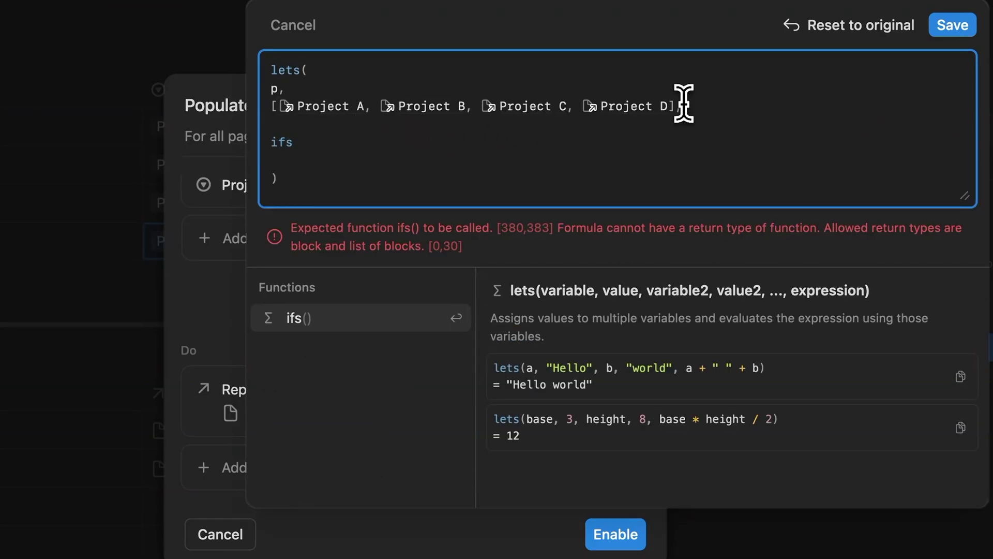
{"action": "type", "text": "("}
{"action": "key", "text": "Return"}
{"action": "key", "text": "Return"}
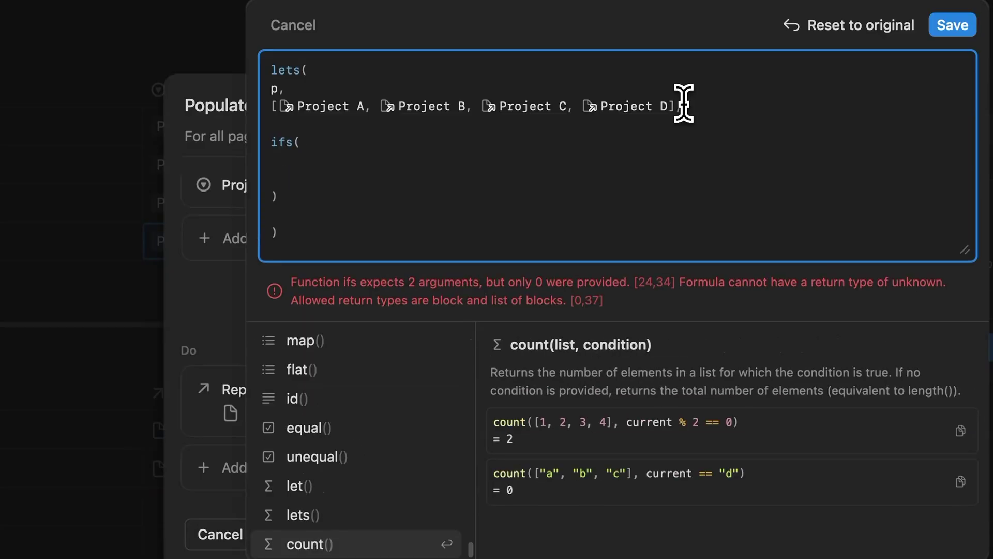
Add the first ifs condition: Trigger page.Project == "Project A" returns slice(p,0,1).
{"action": "left_click", "coordinate": [300, 158]}
{"action": "scroll", "coordinate": [334, 476], "scroll_direction": "up", "scroll_amount": 20}
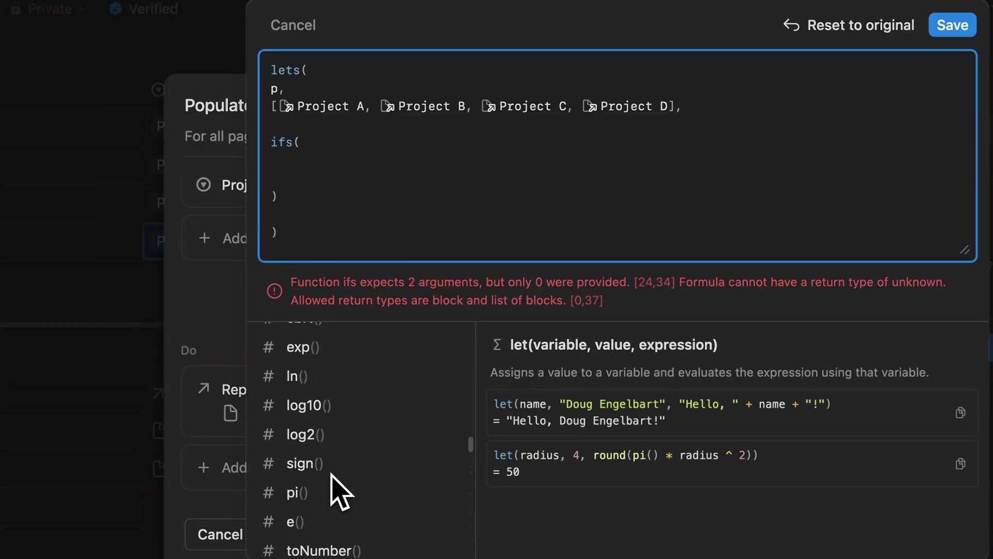
{"action": "left_click", "coordinate": [326, 440]}
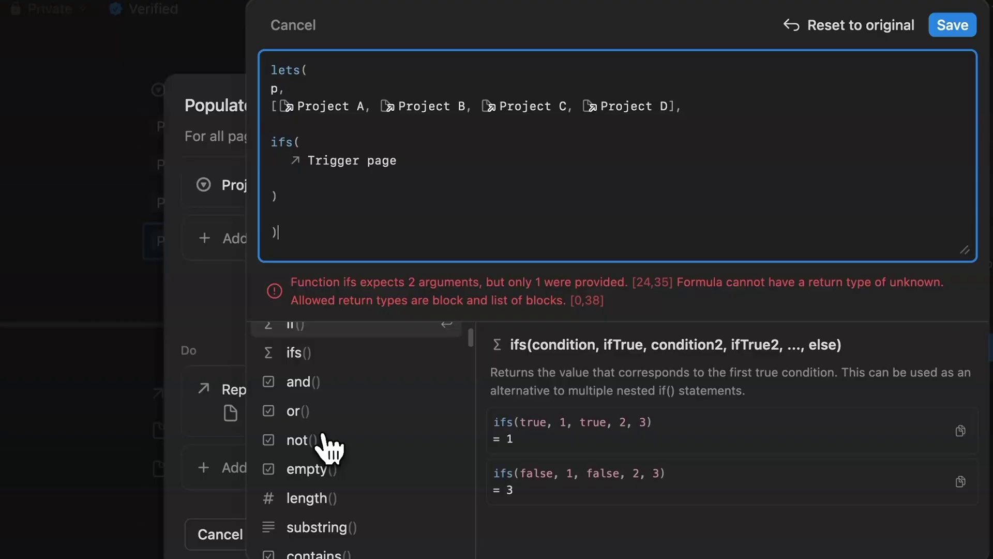
{"action": "type", "text": "."}
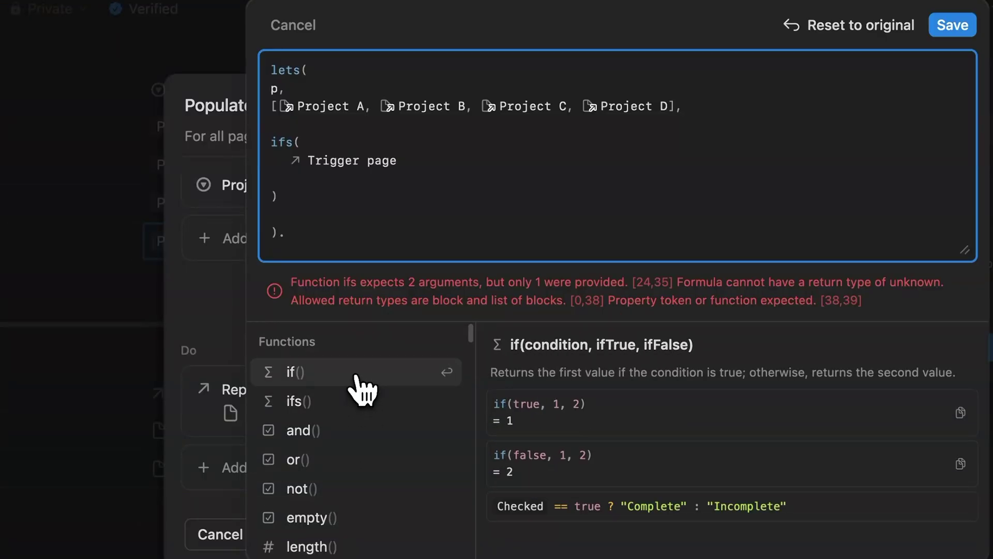
{"action": "key", "text": "BackSpace"}
{"action": "left_click", "coordinate": [409, 161]}
{"action": "type", "text": "."}
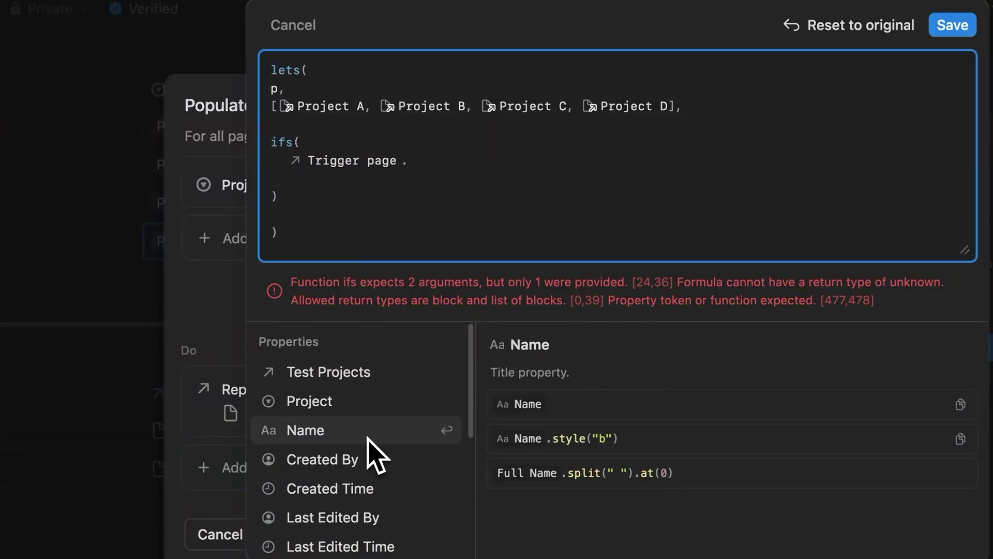
{"action": "left_click", "coordinate": [342, 402]}
{"action": "type", "text": "==\"Proje"}
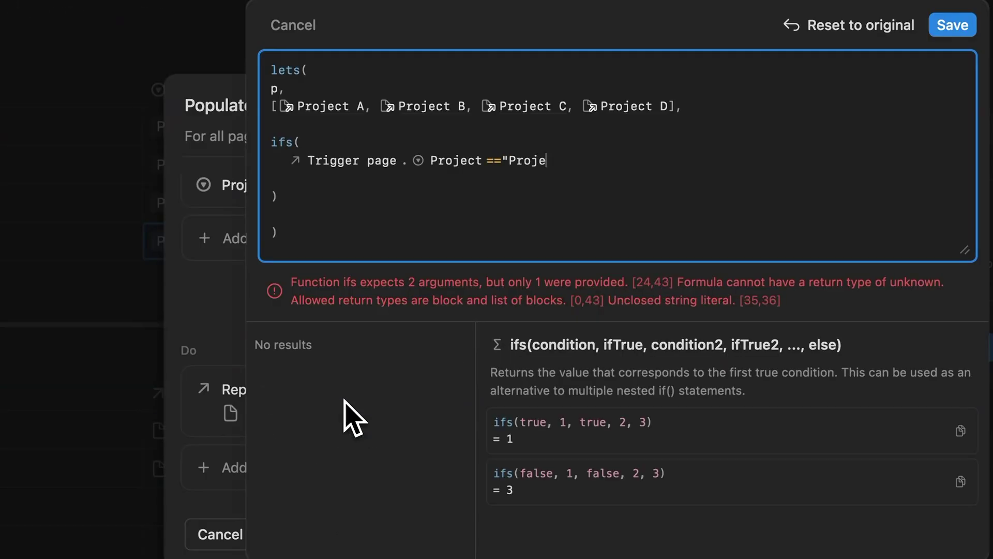
{"action": "type", "text": "ct A\","}
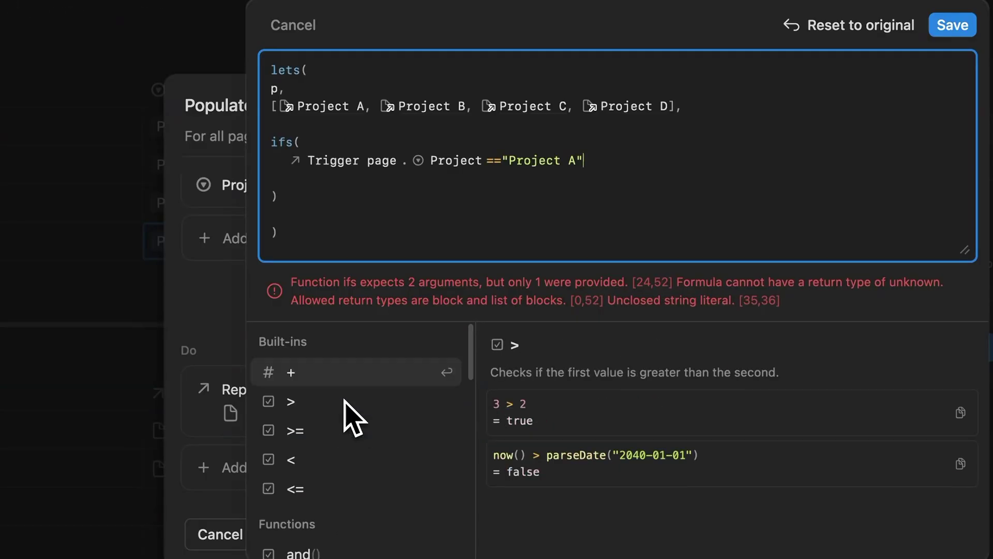
{"action": "type", "text": "slice"}
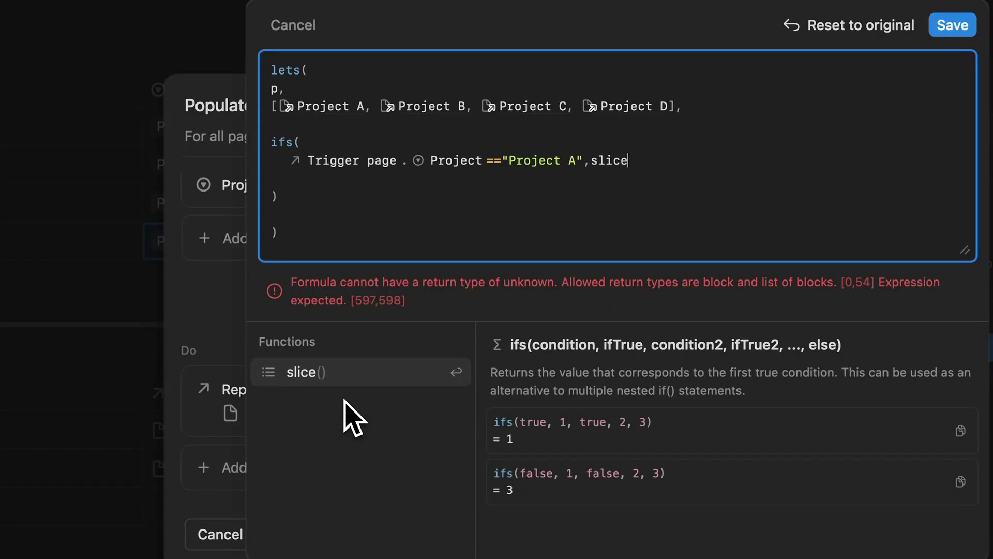
{"action": "type", "text": "("}
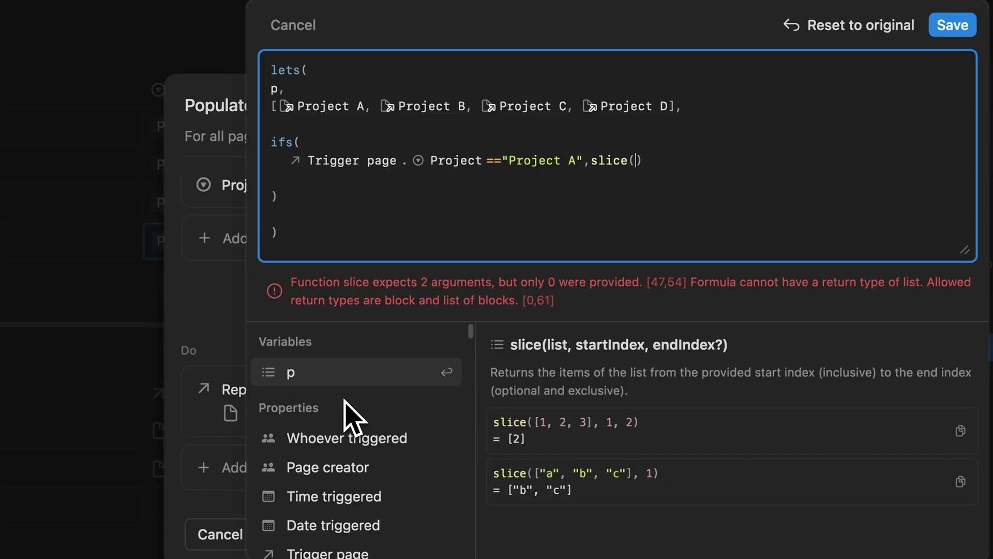
{"action": "left_click", "coordinate": [289, 374]}
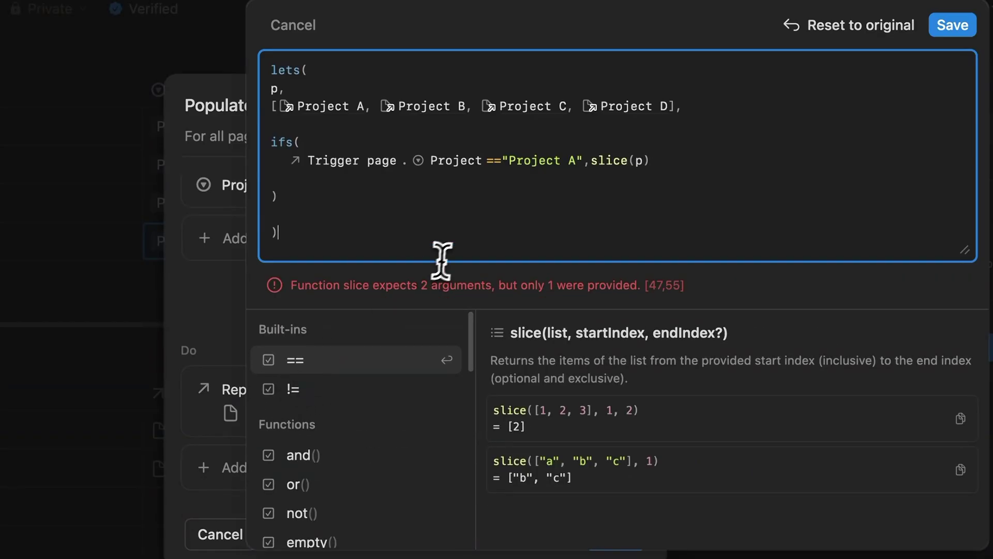
{"action": "left_click", "coordinate": [644, 161]}
{"action": "type", "text": ",0,1"}
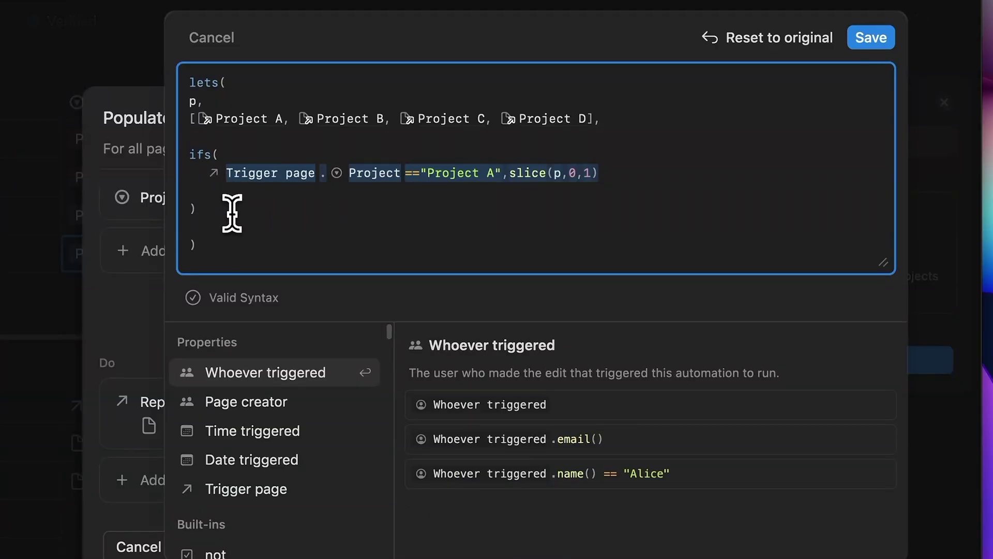
Paste a copy of the condition and change it to "Project B" with slice(p,1,2).
{"action": "left_click", "coordinate": [228, 195]}
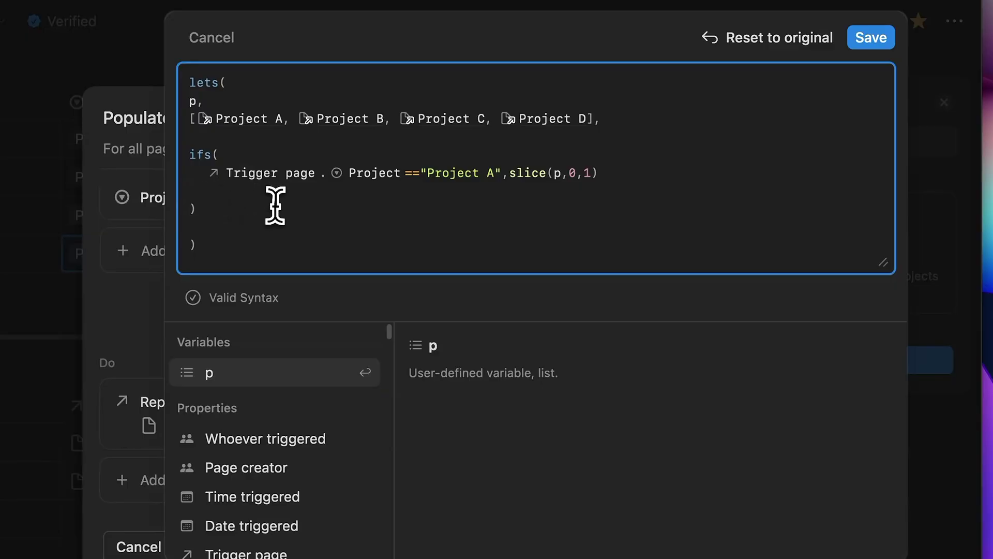
{"action": "type", "text": "Trigger page . Project ==\"Project A\",slice(p,0,1)"}
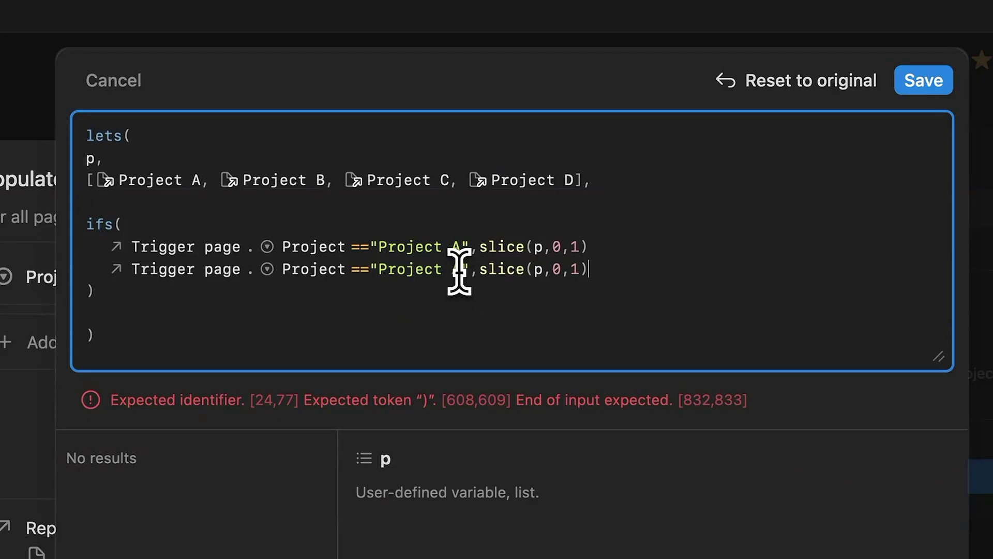
{"action": "left_click", "coordinate": [459, 272]}
{"action": "key", "text": "BackSpace"}
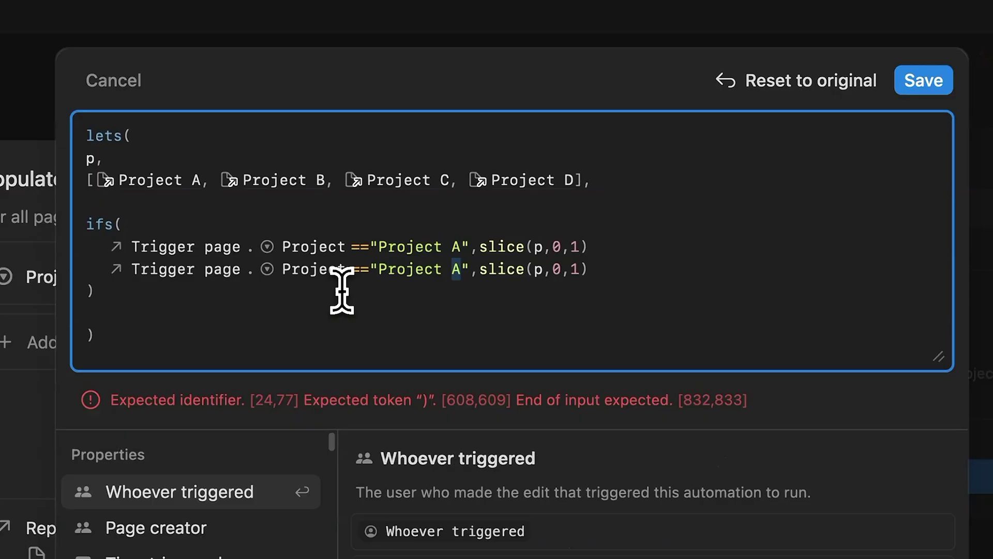
{"action": "type", "text": "b"}
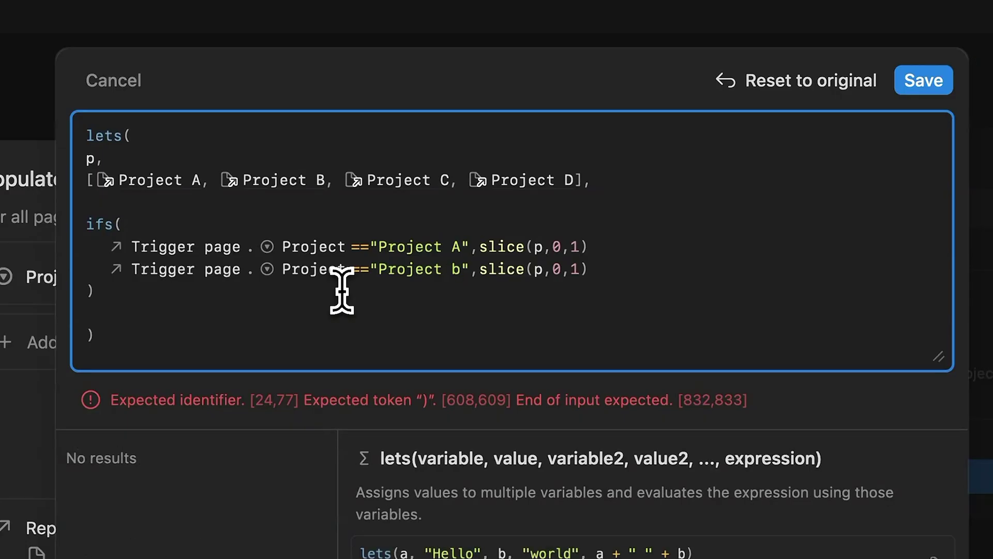
{"action": "key", "text": "BackSpace"}
{"action": "type", "text": "B"}
{"action": "key", "text": "Right"}
{"action": "key", "text": "Right"}
{"action": "key", "text": "Right"}
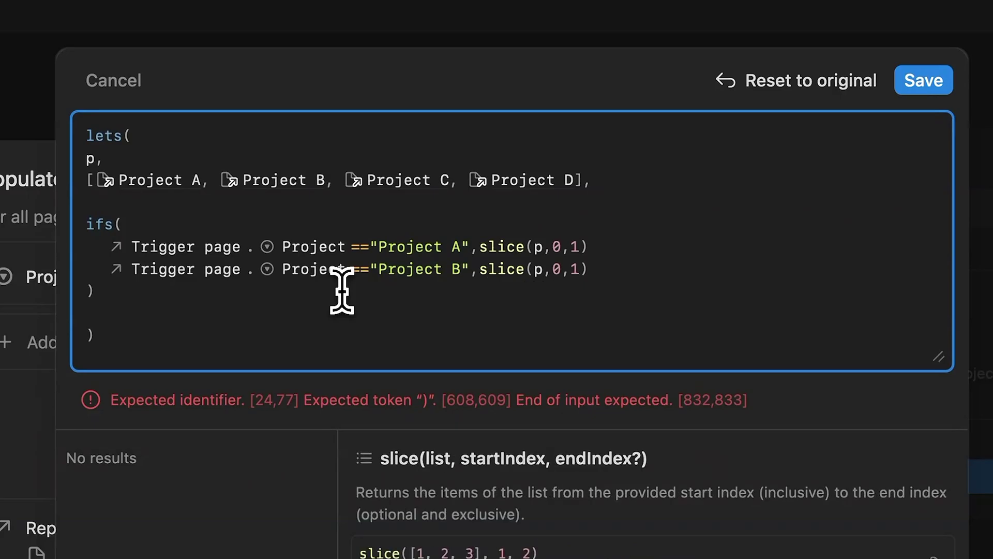
{"action": "key", "text": "Delete"}
{"action": "type", "text": "1"}
{"action": "key", "text": "Delete"}
{"action": "type", "text": "2"}
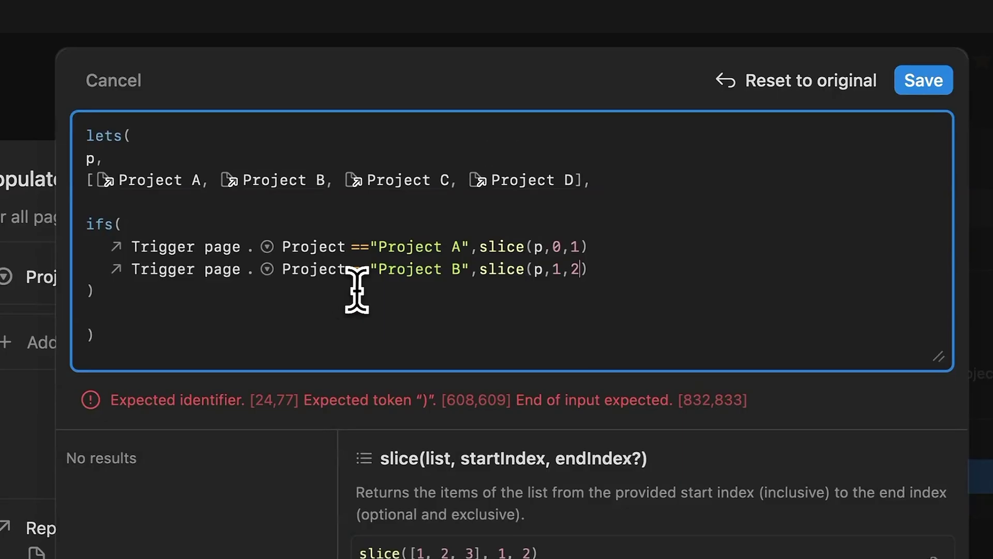
Add a third condition for "Project C" returning slice(p,2,3).
{"action": "left_click", "coordinate": [623, 271]}
{"action": "type", "text": ","}
{"action": "key", "text": "Return"}
{"action": "type", "text": "Trigger page . Project ==\"Project B\",slice(p,1,2),"}
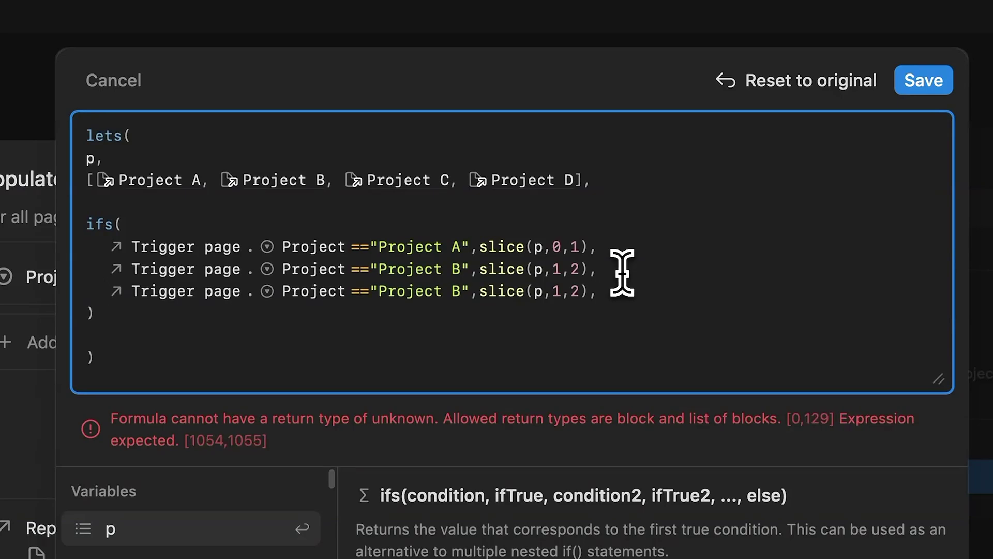
{"action": "left_click", "coordinate": [463, 293]}
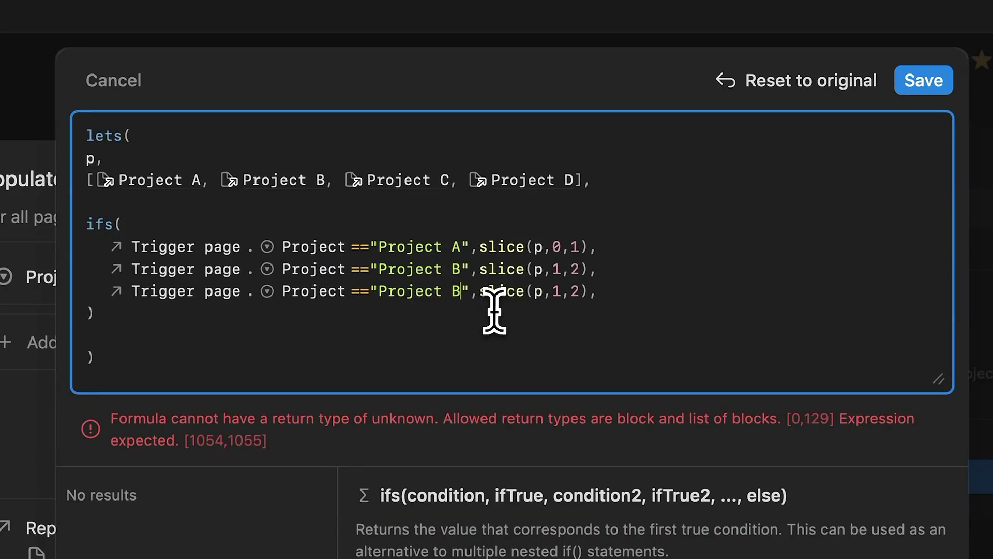
{"action": "key", "text": "BackSpace"}
{"action": "type", "text": "C"}
{"action": "key", "text": "Right"}
{"action": "key", "text": "Right"}
{"action": "key", "text": "Right"}
{"action": "key", "text": "Right"}
{"action": "key", "text": "Right"}
{"action": "key", "text": "Right"}
{"action": "key", "text": "Right"}
{"action": "key", "text": "Right"}
{"action": "key", "text": "Right"}
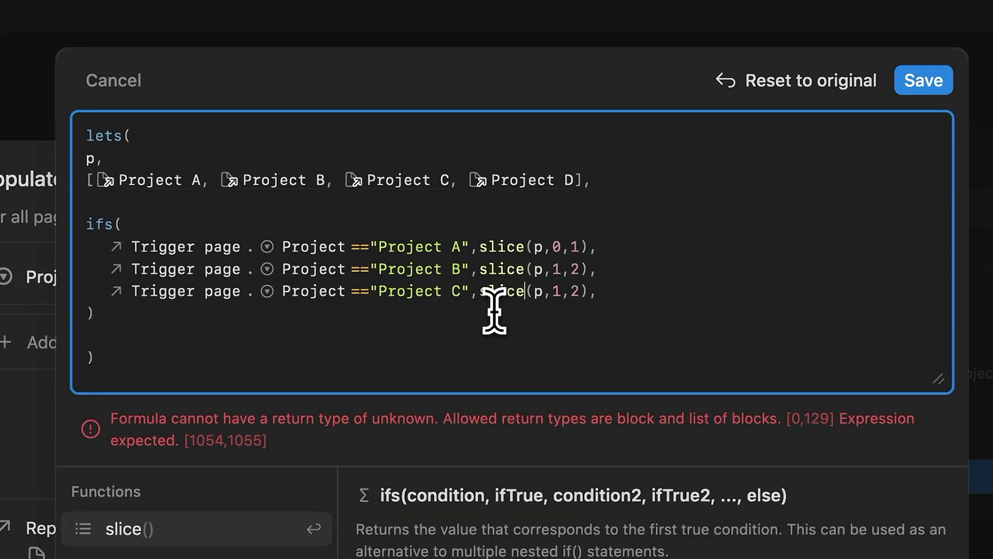
{"action": "key", "text": "Right"}
{"action": "key", "text": "Right"}
{"action": "key", "text": "BackSpace"}
{"action": "type", "text": "2"}
{"action": "key", "text": "Right"}
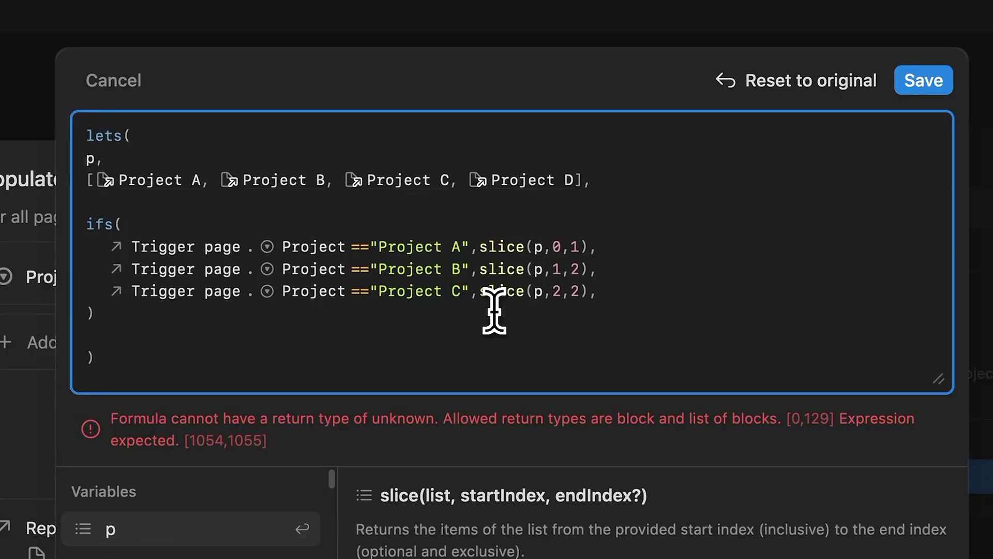
{"action": "key", "text": "Right"}
{"action": "key", "text": "BackSpace"}
{"action": "type", "text": "3"}
Add a fourth condition returning slice(p,3,4) and remove the trailing comma.
{"action": "left_click", "coordinate": [621, 290]}
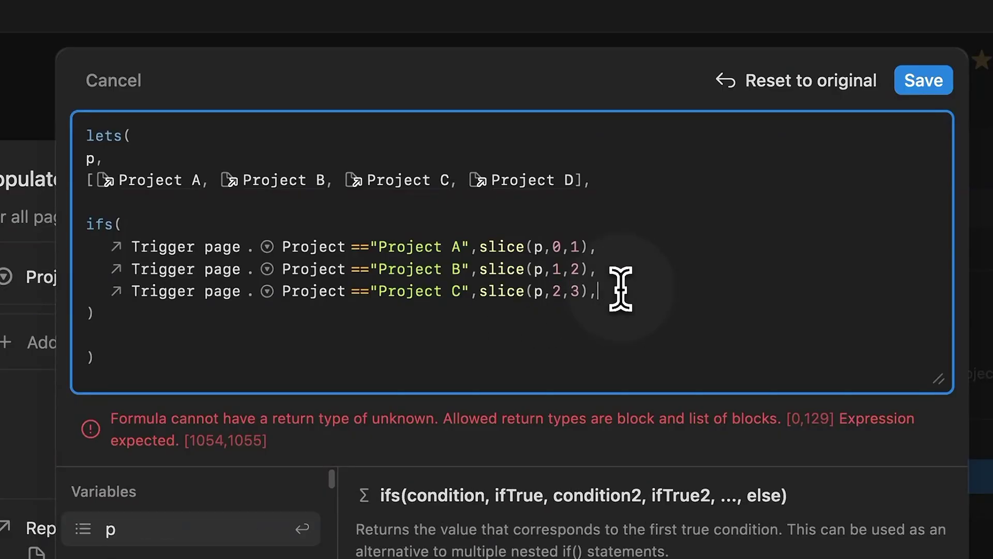
{"action": "key", "text": "Return"}
{"action": "type", "text": "Trigger page . Project ==\"Project B\",slice(p,1,2),"}
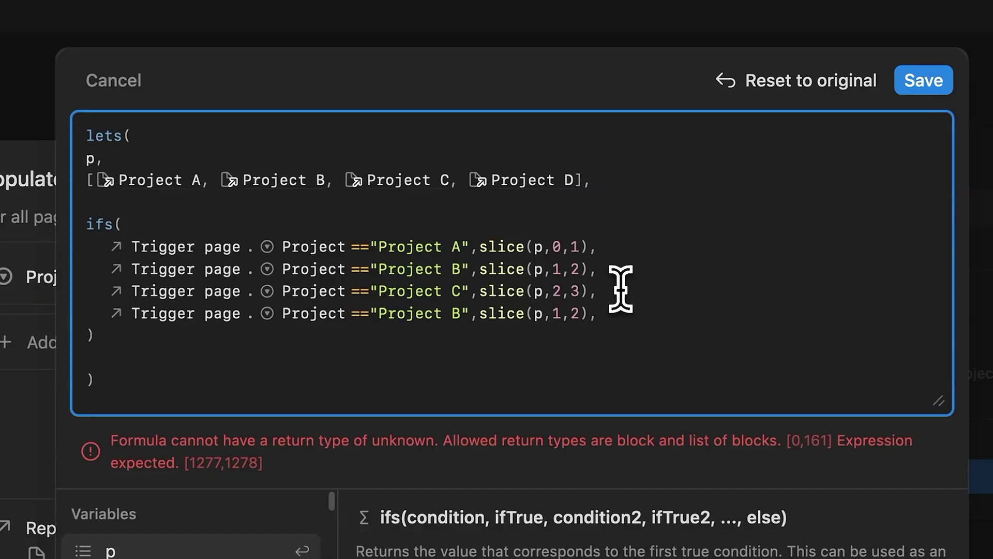
{"action": "left_click", "coordinate": [546, 315]}
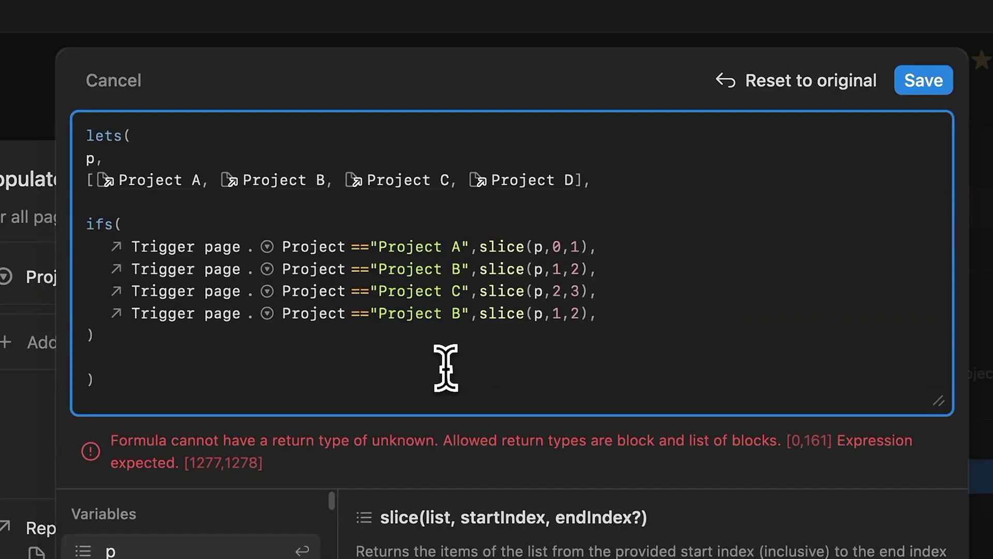
{"action": "type", "text": "3"}
{"action": "key", "text": "Right"}
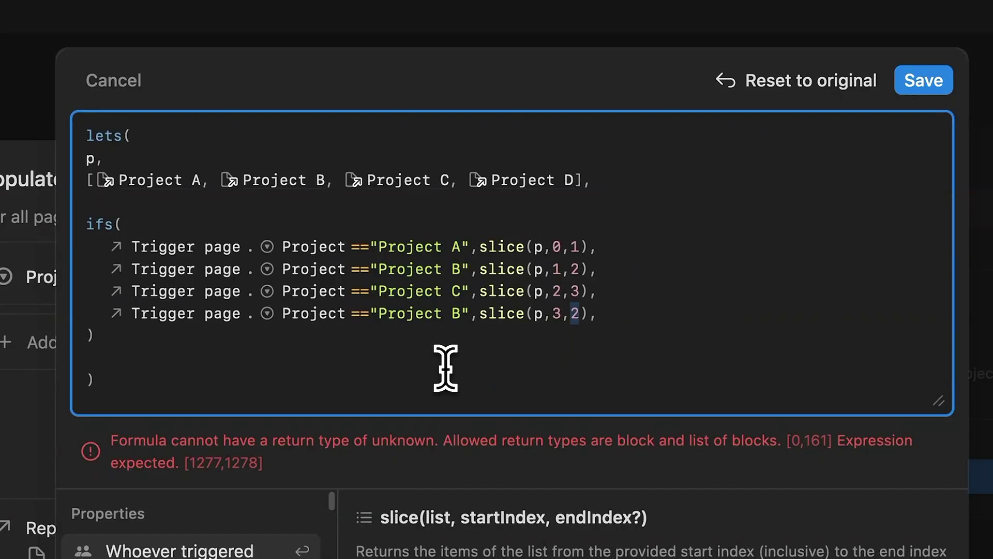
{"action": "key", "text": "Delete"}
{"action": "type", "text": "4"}
{"action": "left_click", "coordinate": [610, 314]}
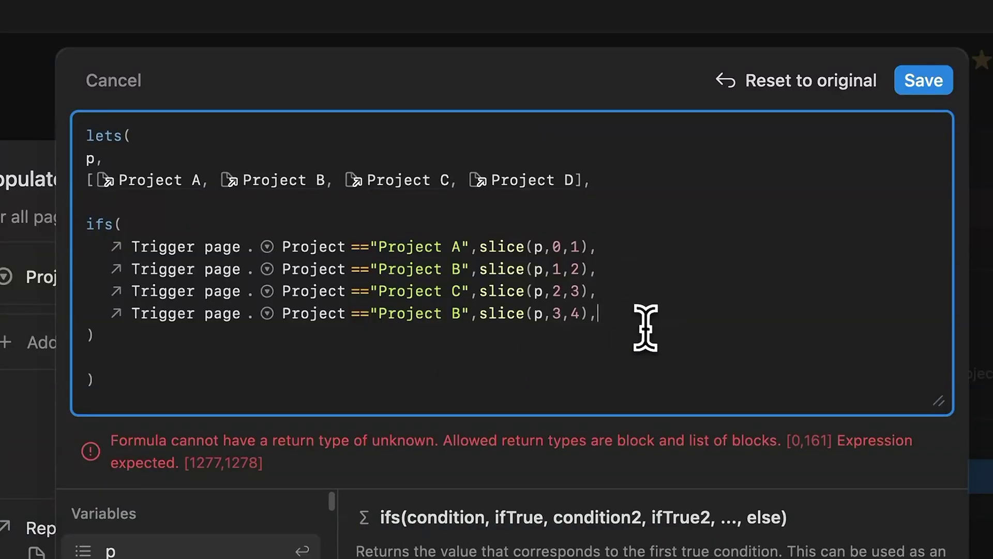
{"action": "key", "text": "BackSpace"}
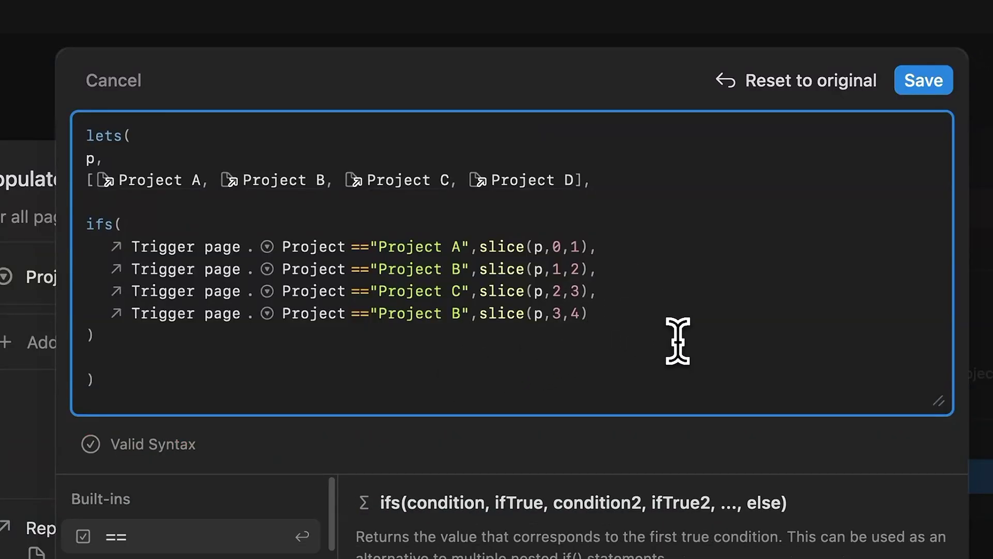
Save the custom formula and switch the Populate Project automation on.
{"action": "left_click", "coordinate": [913, 85]}
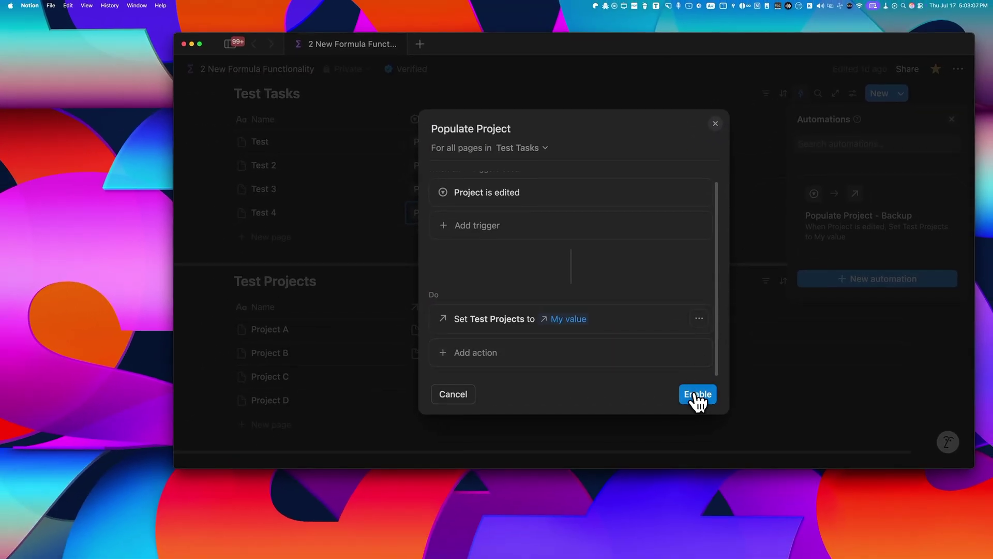
{"action": "left_click", "coordinate": [698, 394]}
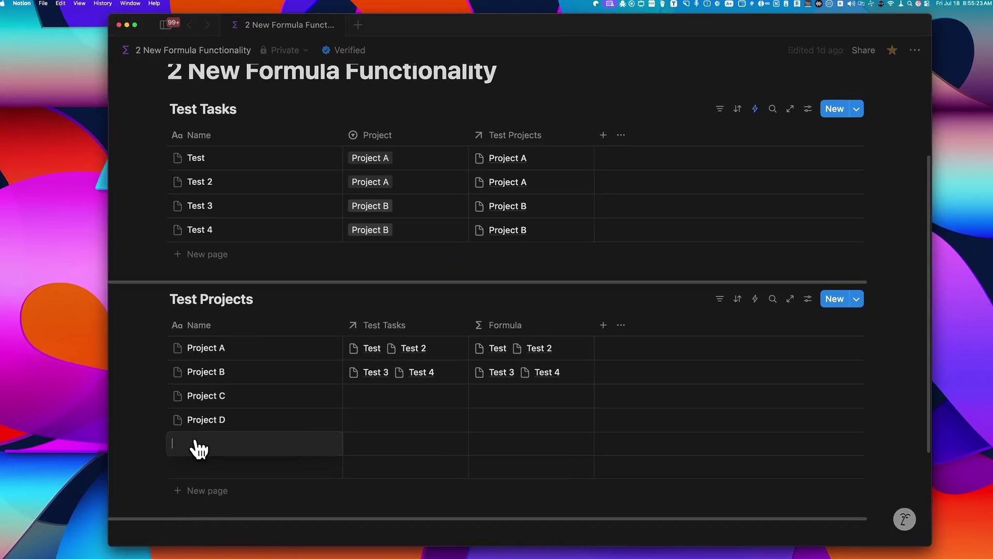
Add a Project E page to Test Projects and delete the extra empty row.
{"action": "type", "text": "Proje"}
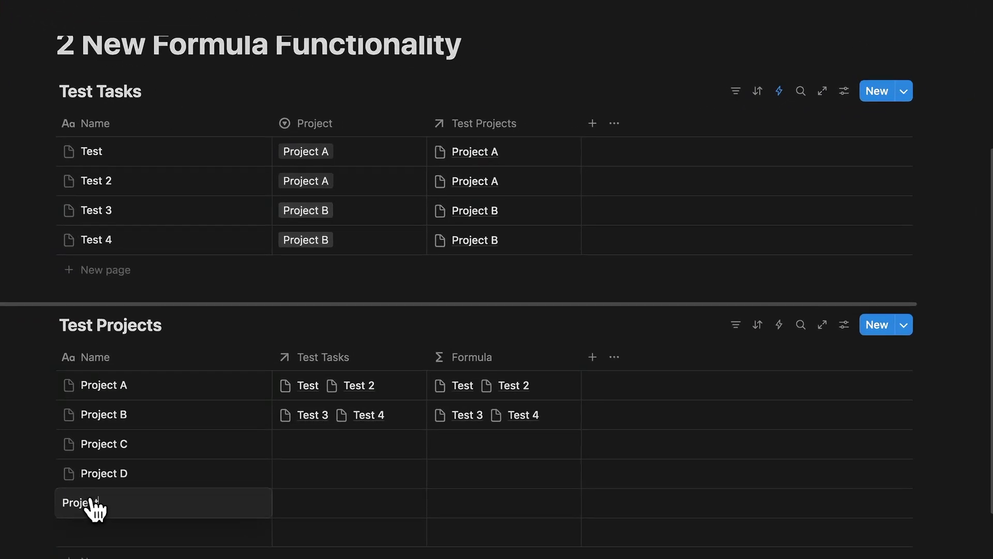
{"action": "type", "text": "ct E"}
{"action": "key", "text": "Return"}
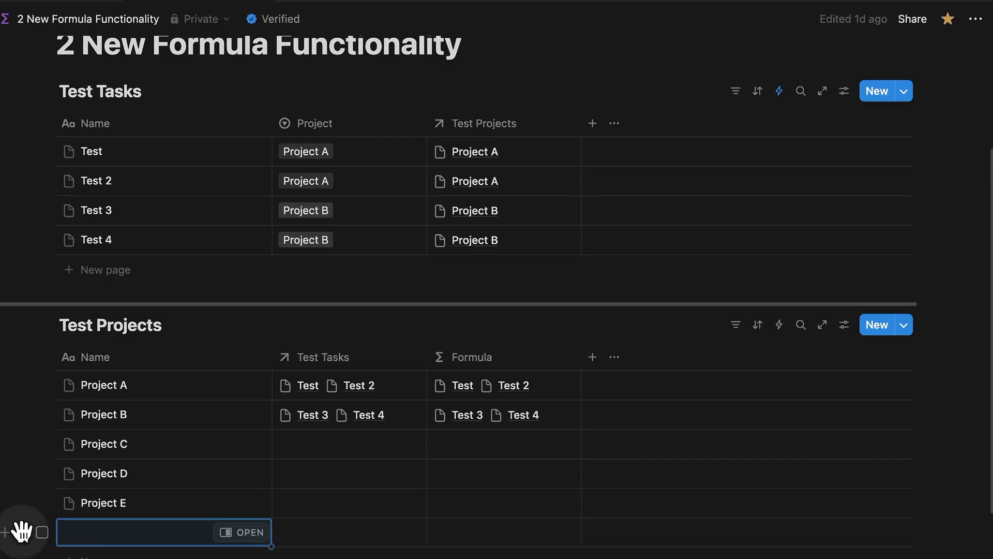
{"action": "left_click", "coordinate": [20, 531]}
{"action": "left_click", "coordinate": [57, 537]}
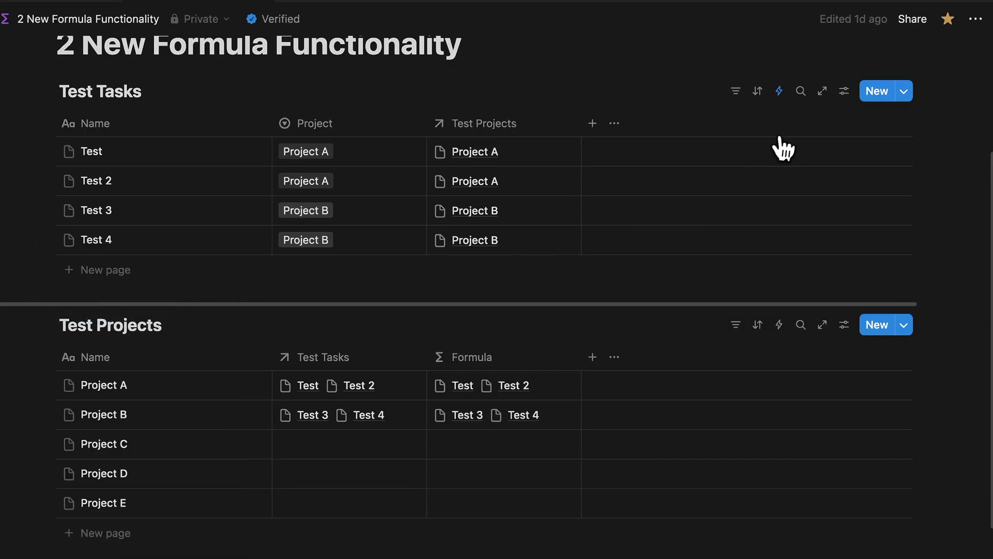
Duplicate the Populate Project automation and open the copy for editing.
{"action": "left_click", "coordinate": [779, 95]}
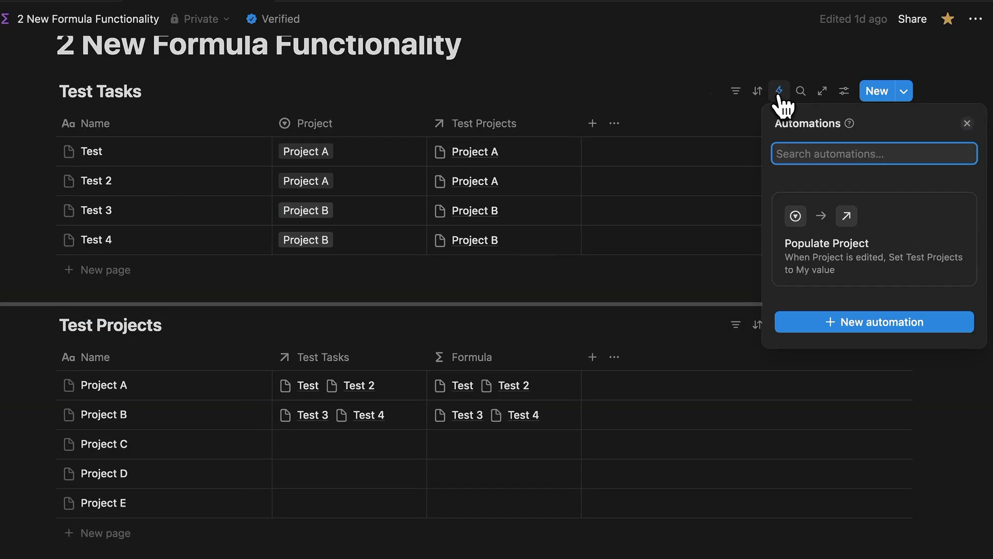
{"action": "mouse_move", "coordinate": [877, 212]}
{"action": "left_click", "coordinate": [960, 211]}
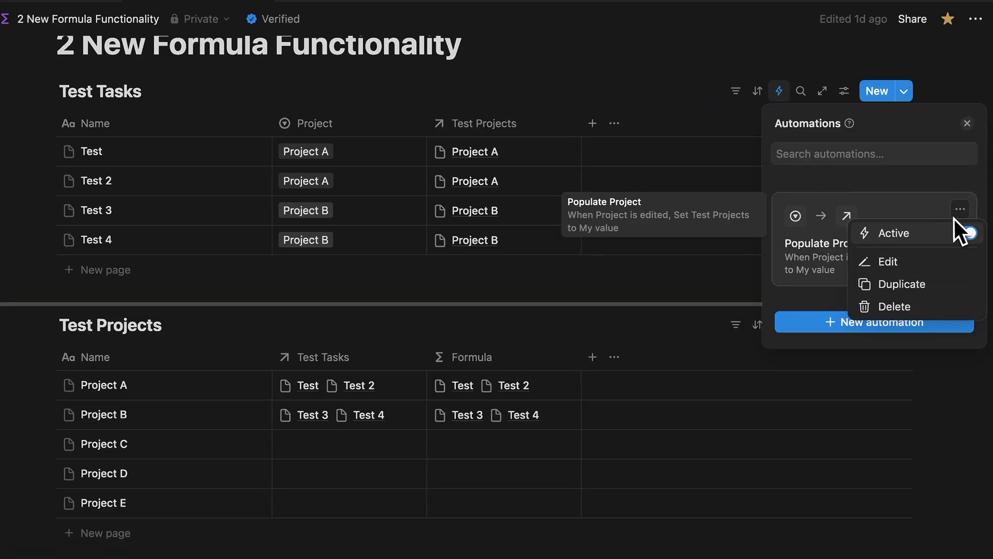
{"action": "left_click", "coordinate": [910, 285]}
{"action": "left_click", "coordinate": [960, 210]}
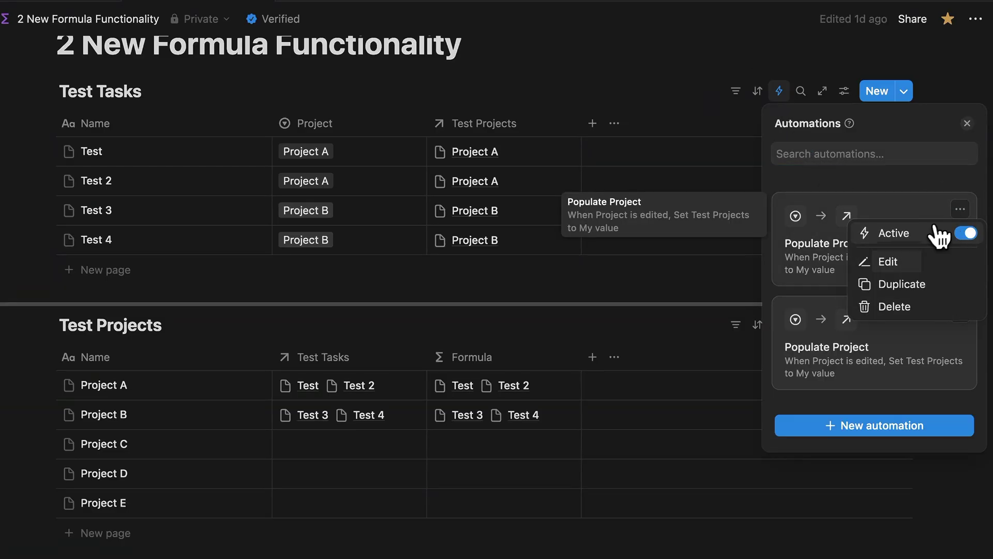
{"action": "left_click", "coordinate": [888, 263]}
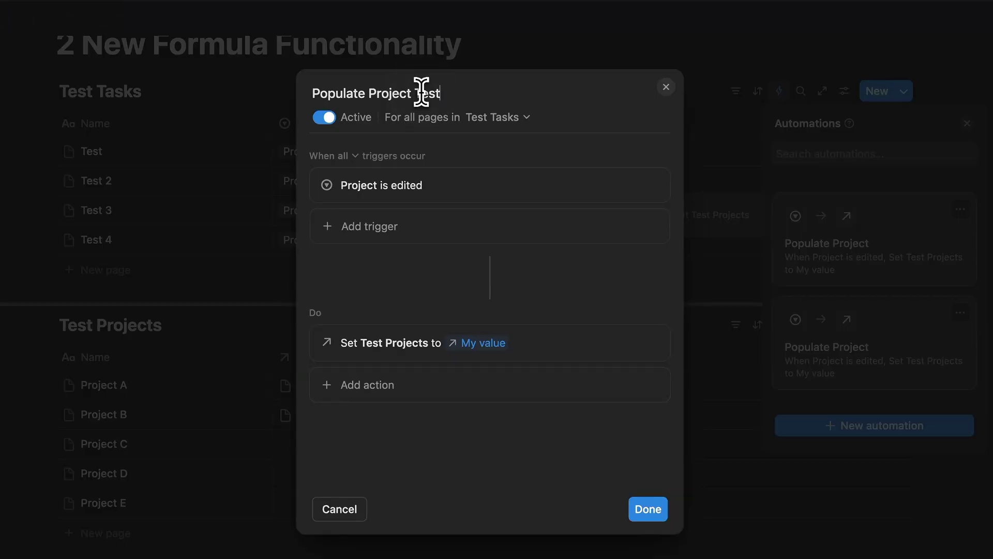
{"action": "left_click", "coordinate": [650, 343]}
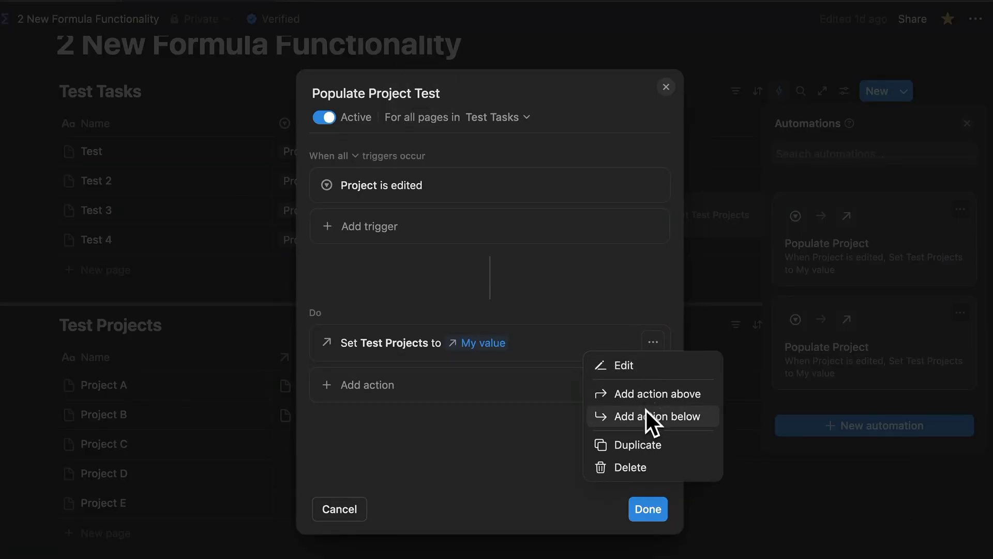
{"action": "left_click", "coordinate": [643, 466]}
{"action": "left_click", "coordinate": [381, 357]}
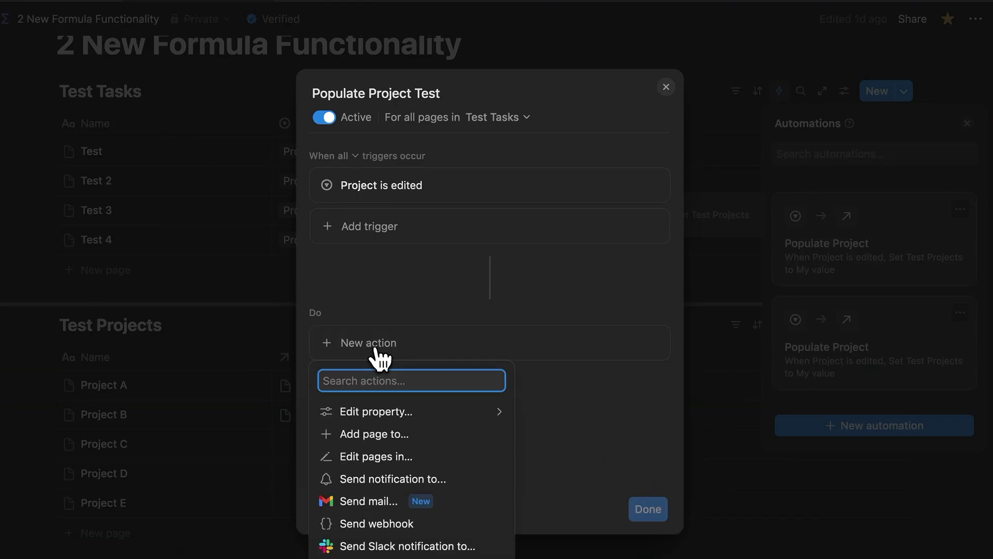
{"action": "left_click", "coordinate": [381, 413]}
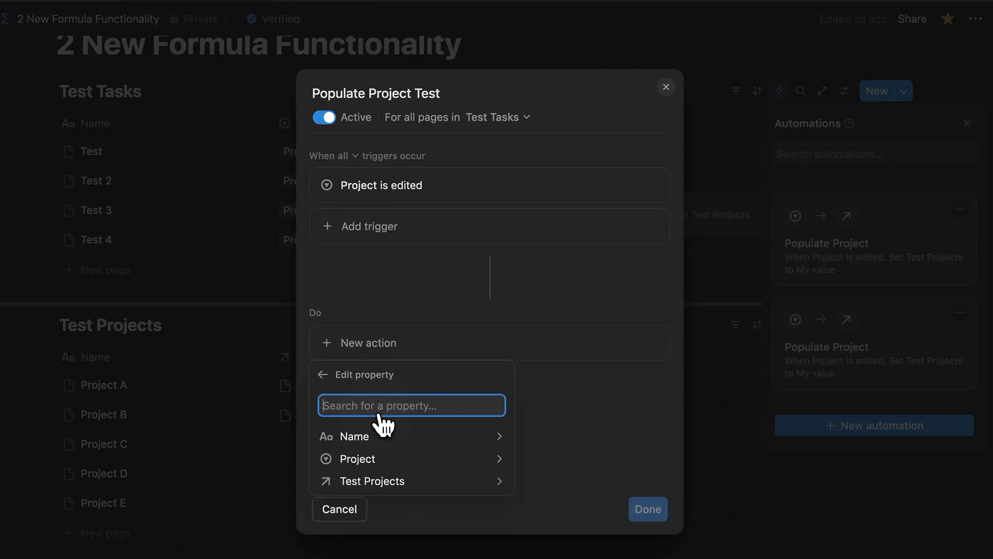
{"action": "left_click", "coordinate": [377, 482]}
{"action": "left_click", "coordinate": [379, 547]}
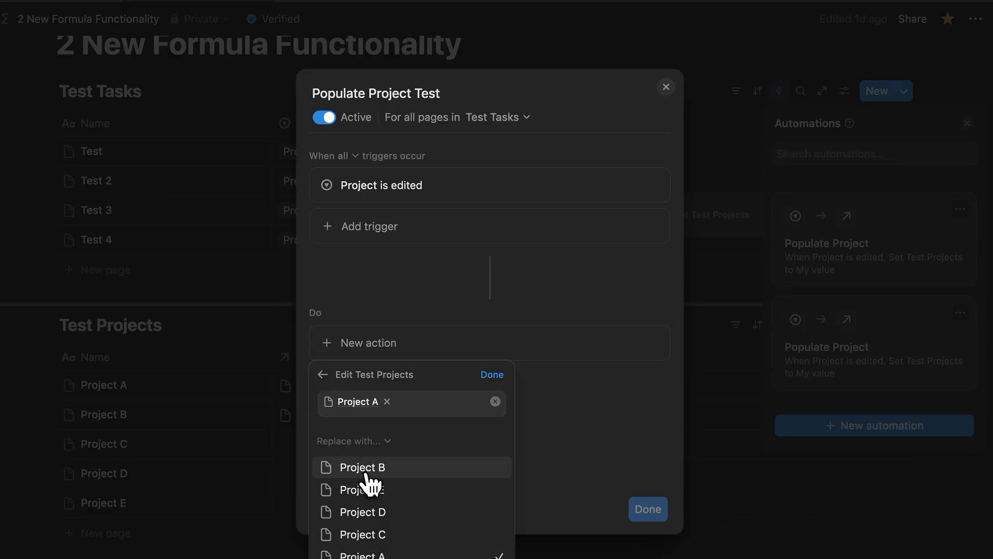
{"action": "left_click", "coordinate": [367, 471]}
{"action": "left_click", "coordinate": [368, 547]}
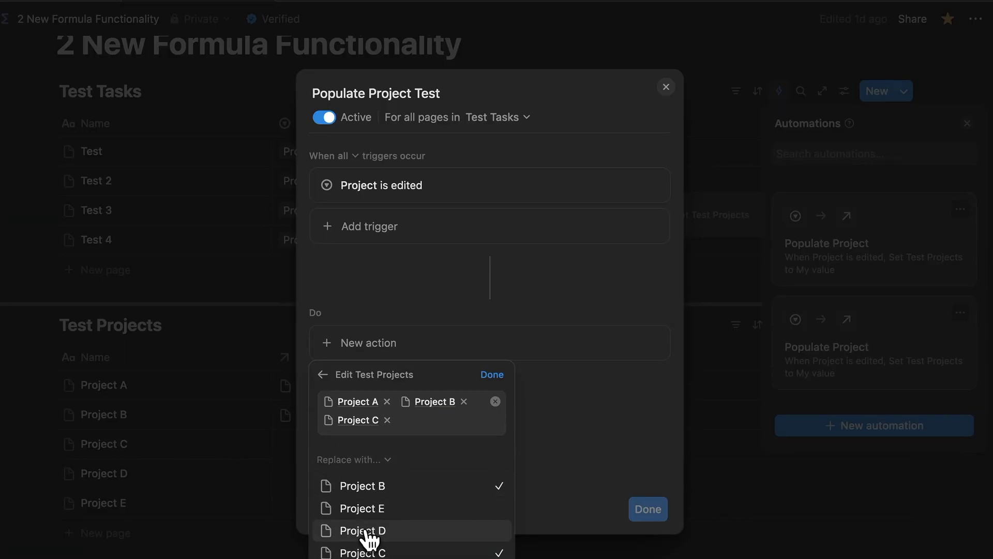
{"action": "left_click", "coordinate": [365, 532]}
{"action": "left_click", "coordinate": [364, 217]}
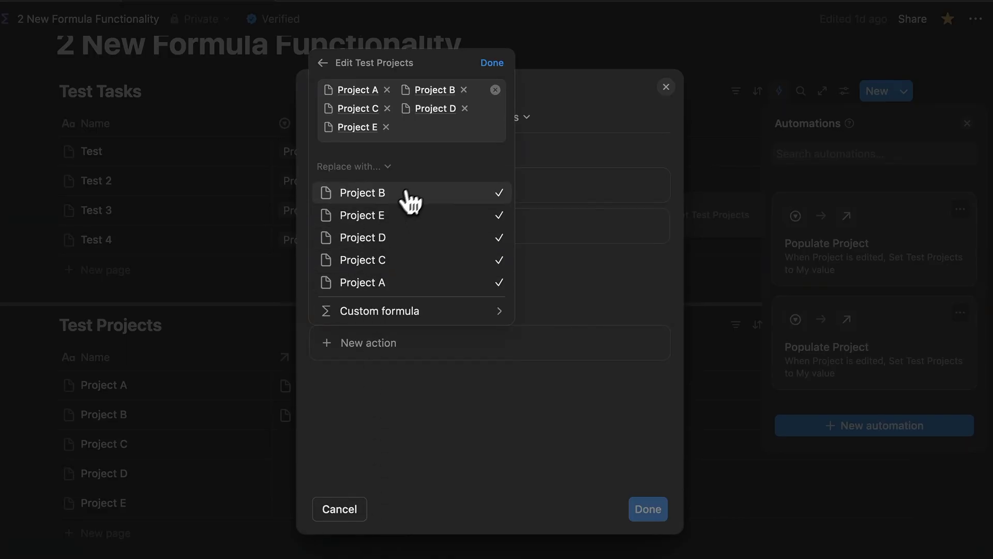
{"action": "left_click", "coordinate": [493, 62]}
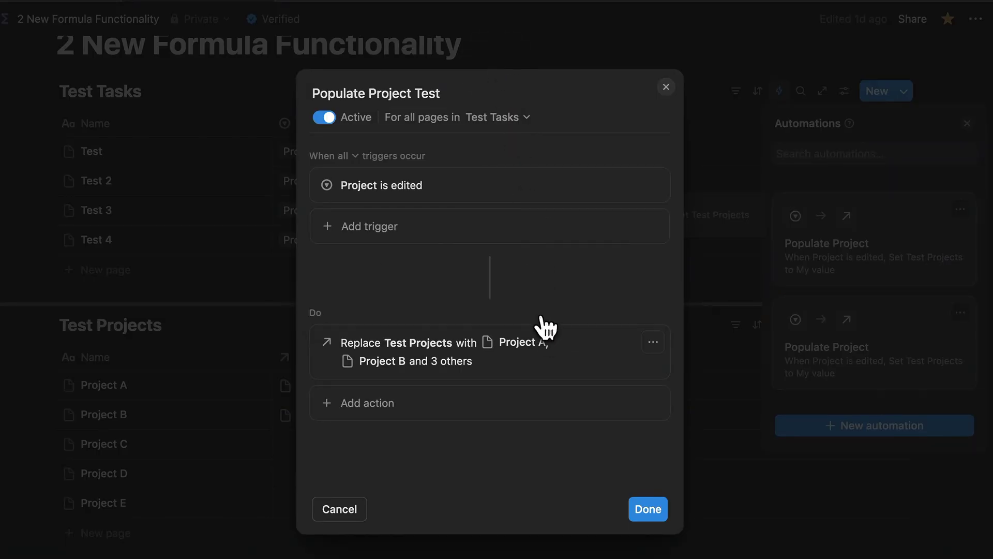
{"action": "left_click", "coordinate": [652, 343]}
{"action": "left_click", "coordinate": [632, 368]}
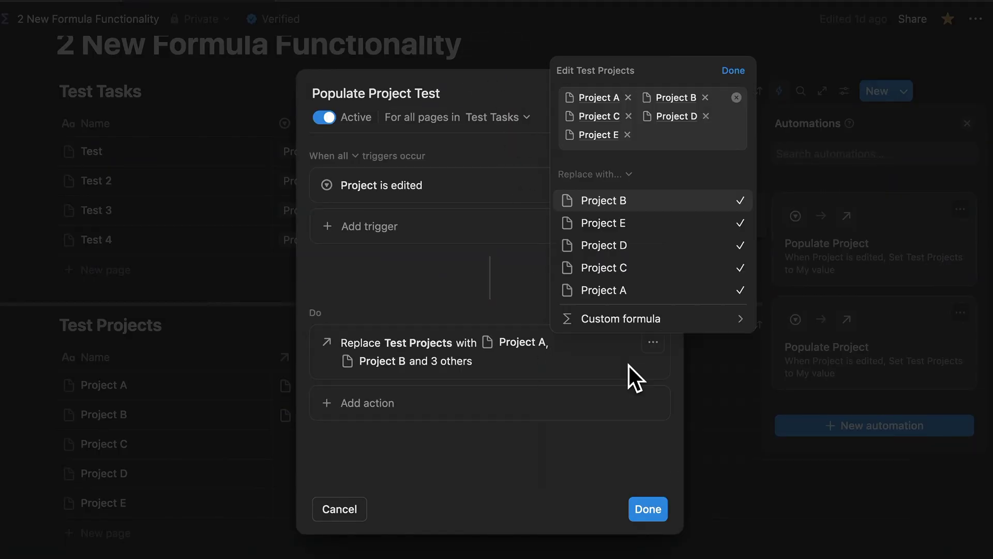
{"action": "left_click", "coordinate": [623, 325]}
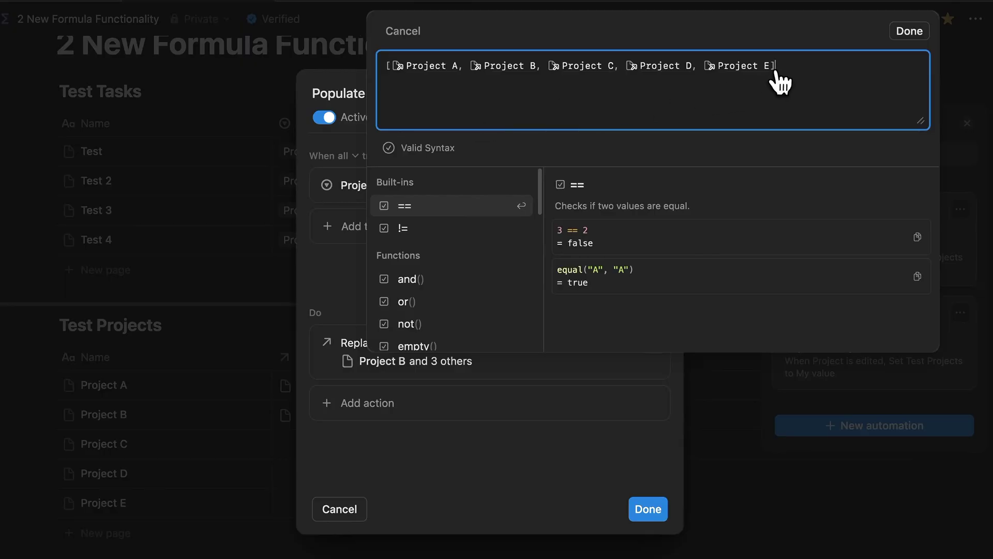
{"action": "left_click_drag", "start_coordinate": [716, 65], "coordinate": [495, 80]}
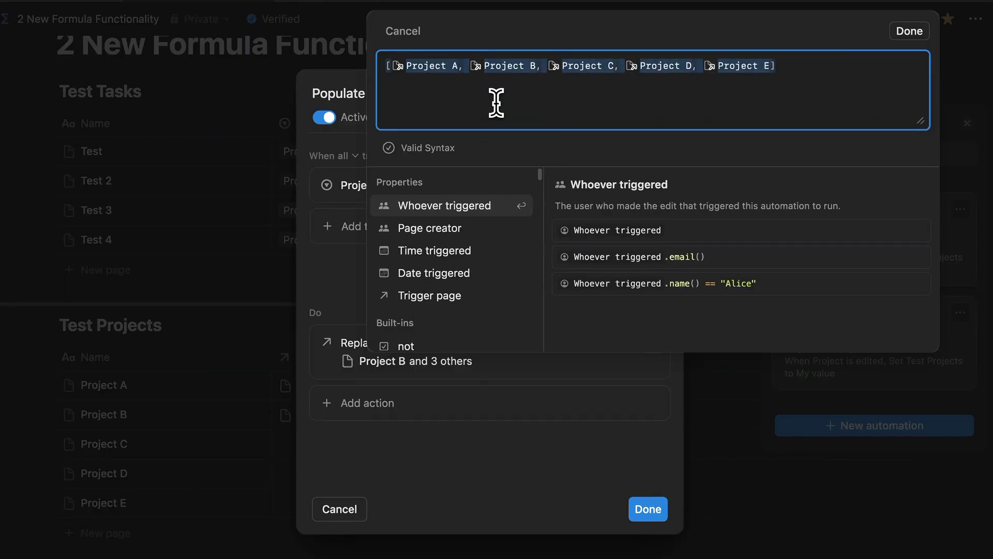
{"action": "left_click", "coordinate": [496, 103]}
{"action": "key", "text": "super+a"}
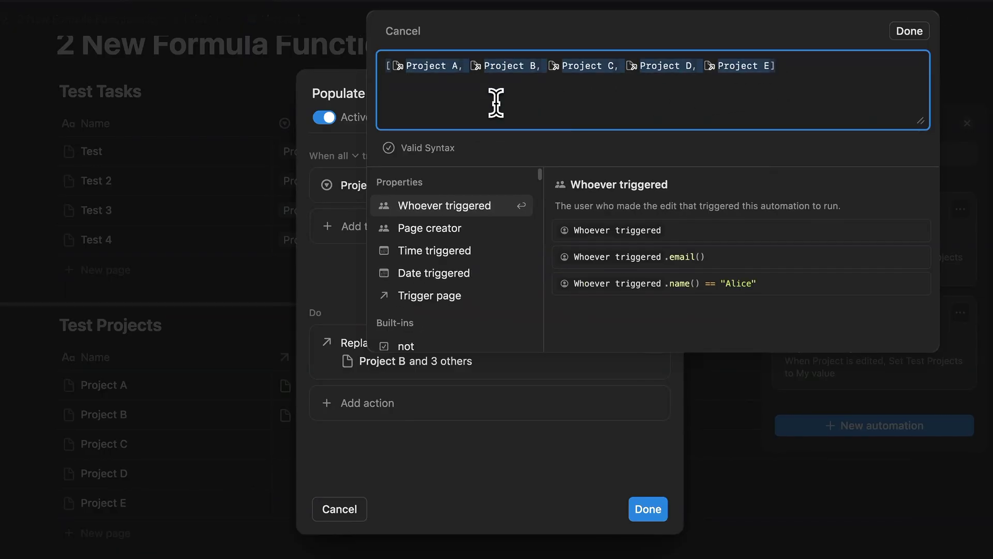
{"action": "left_click", "coordinate": [906, 33]}
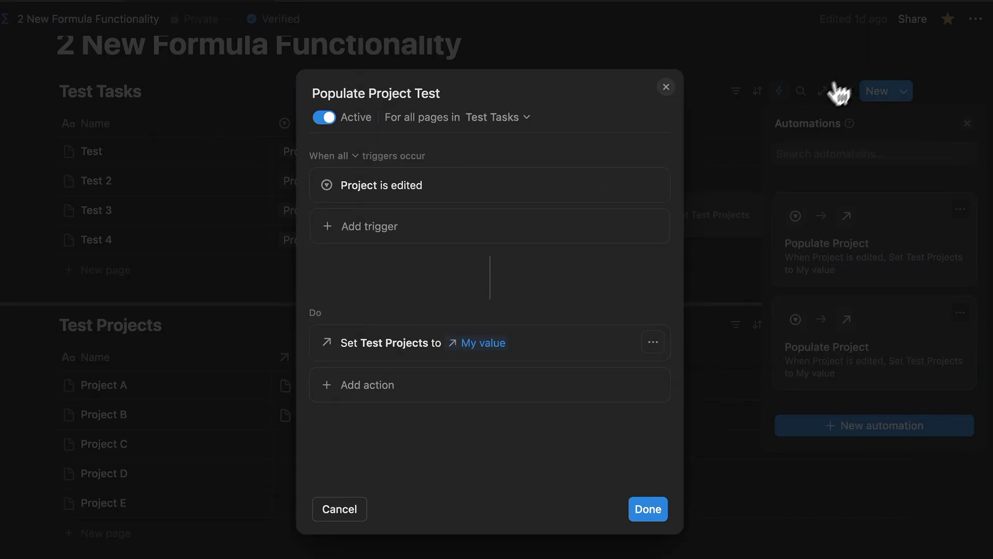
Reopen Populate Project's custom formula and replace the Project A–D list with the A–E list.
{"action": "left_click", "coordinate": [648, 509]}
{"action": "left_click", "coordinate": [961, 312]}
{"action": "left_click", "coordinate": [886, 362]}
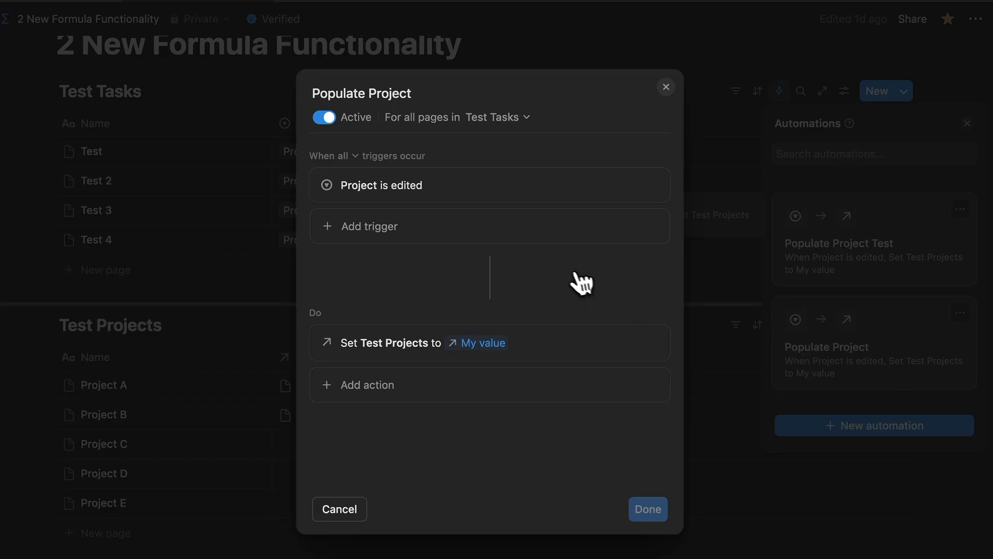
{"action": "left_click", "coordinate": [538, 352]}
{"action": "left_click_drag", "start_coordinate": [408, 195], "coordinate": [671, 198]}
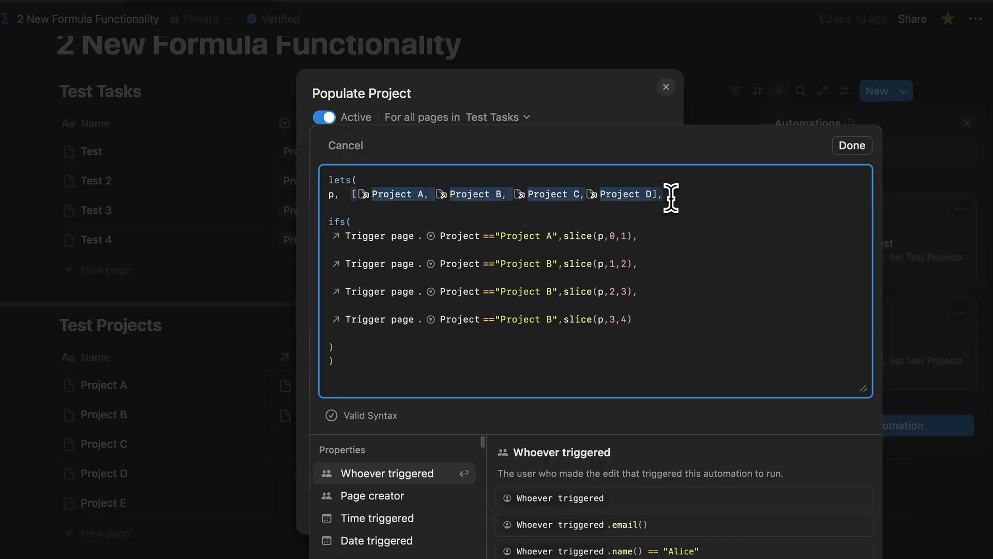
{"action": "type", "text": "Project A, Project B, Project C, Project D, Project E],"}
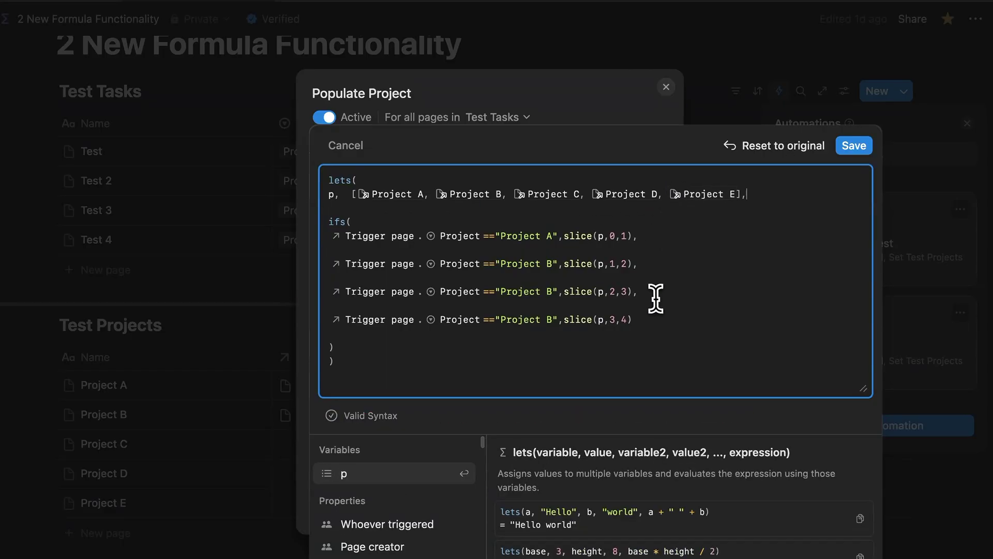
Duplicate the last ifs line and add a comma after the fourth condition.
{"action": "left_click", "coordinate": [655, 321]}
{"action": "left_click_drag", "start_coordinate": [655, 320], "coordinate": [330, 305]}
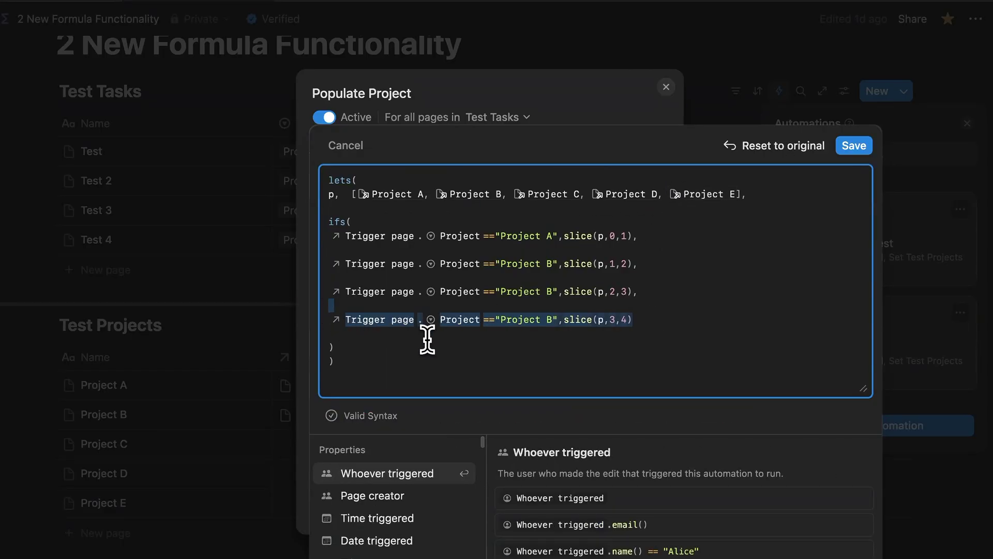
{"action": "key", "text": "ctrl+c"}
{"action": "key", "text": "Left"}
{"action": "key", "text": "ctrl+v"}
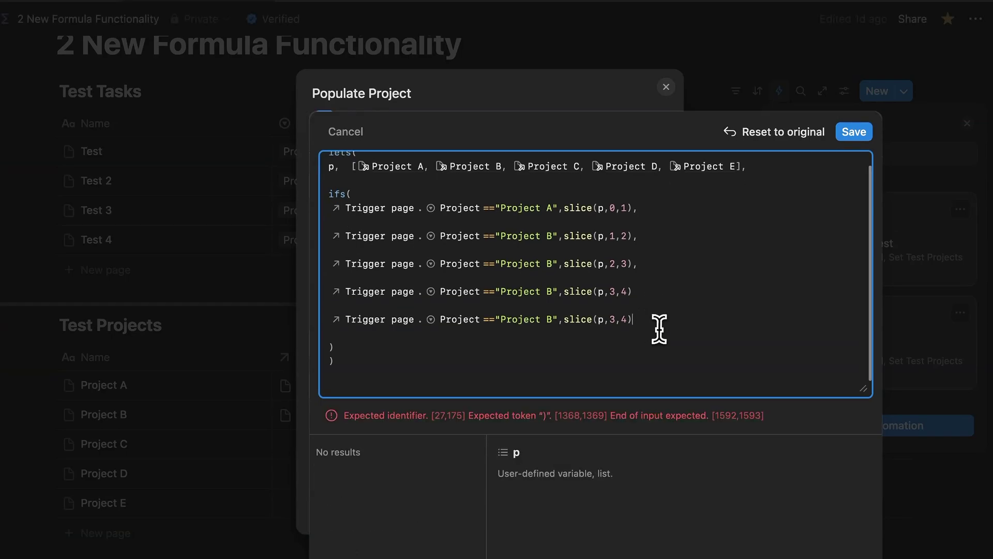
{"action": "left_click", "coordinate": [645, 291]}
{"action": "type", "text": ","}
Change the last three conditions to Projects C, D and E, with the final slice as slice(p,4,5).
{"action": "double_click", "coordinate": [551, 264]}
{"action": "type", "text": "c"}
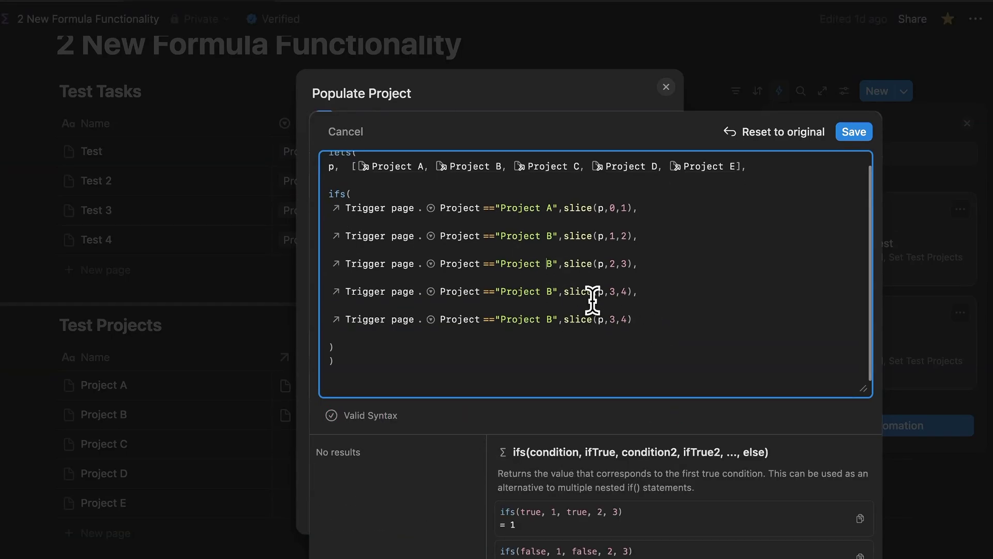
{"action": "double_click", "coordinate": [551, 291]}
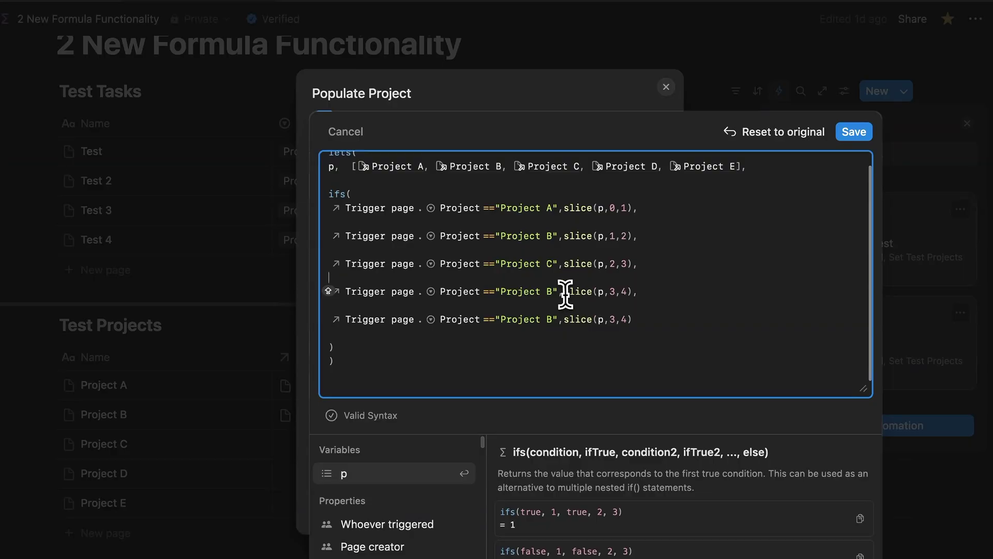
{"action": "type", "text": "D"}
{"action": "double_click", "coordinate": [549, 319]}
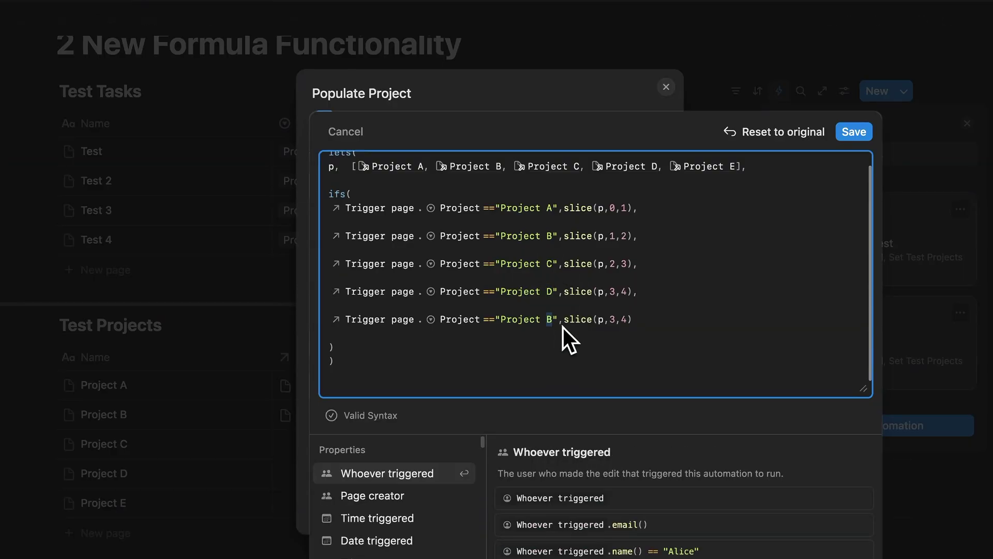
{"action": "type", "text": "E"}
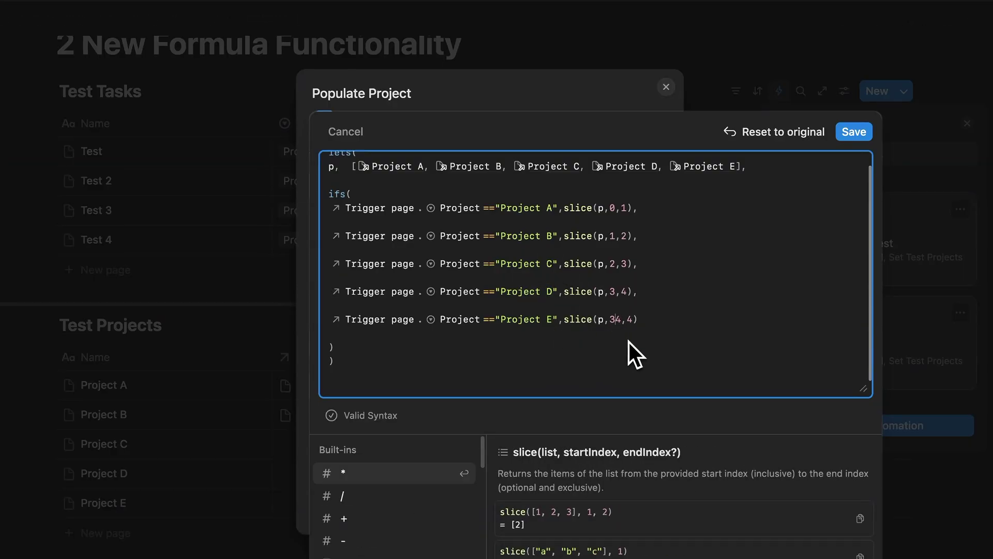
{"action": "key", "text": "BackSpace"}
{"action": "key", "text": "Right"}
{"action": "key", "text": "Right"}
{"action": "key", "text": "Right"}
{"action": "key", "text": "BackSpace"}
Remove the Populate Project Test automation and confirm, keeping only Populate Project.
{"action": "type", "text": "5"}
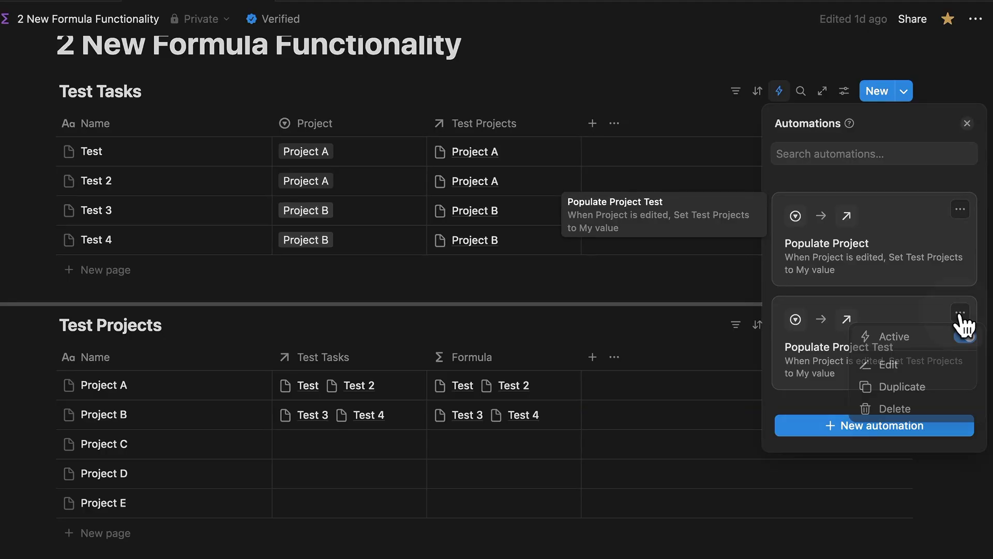
{"action": "left_click", "coordinate": [907, 412]}
{"action": "left_click", "coordinate": [443, 312]}
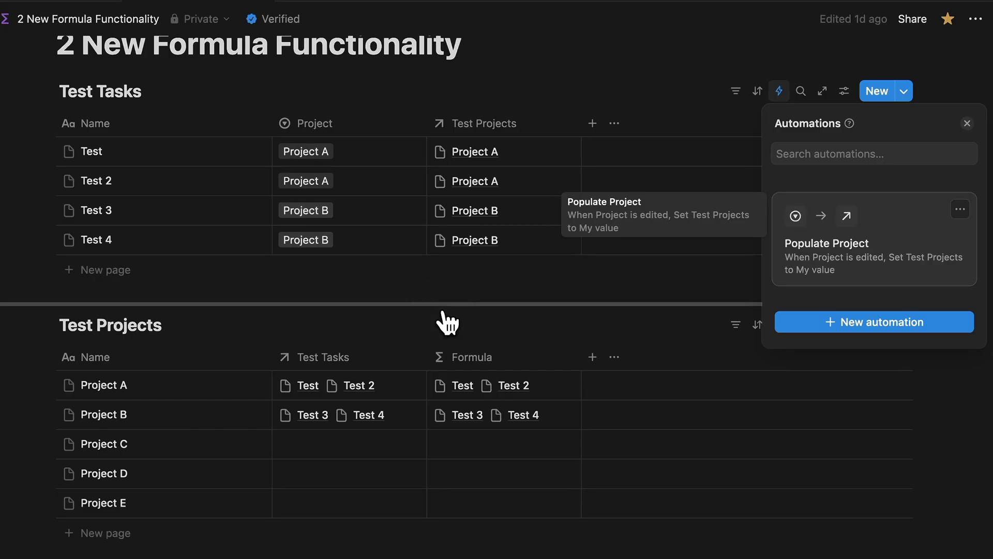